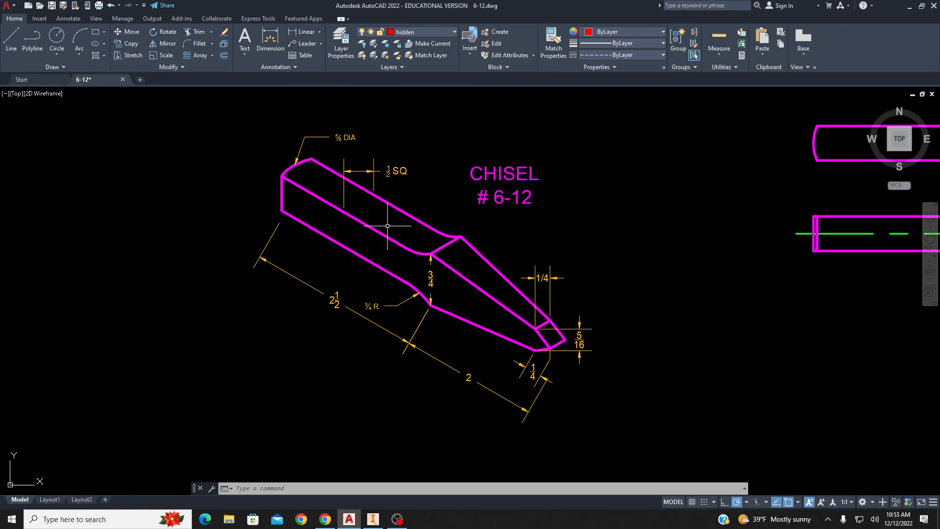
Review the chisel drawing's isometric and orthographic views.
mouse_move(688, 237)
middle_down()
mouse_move(329, 252)
mouse_move(23, 323)
mouse_move(54, 302)
mouse_move(662, 257)
middle_up()
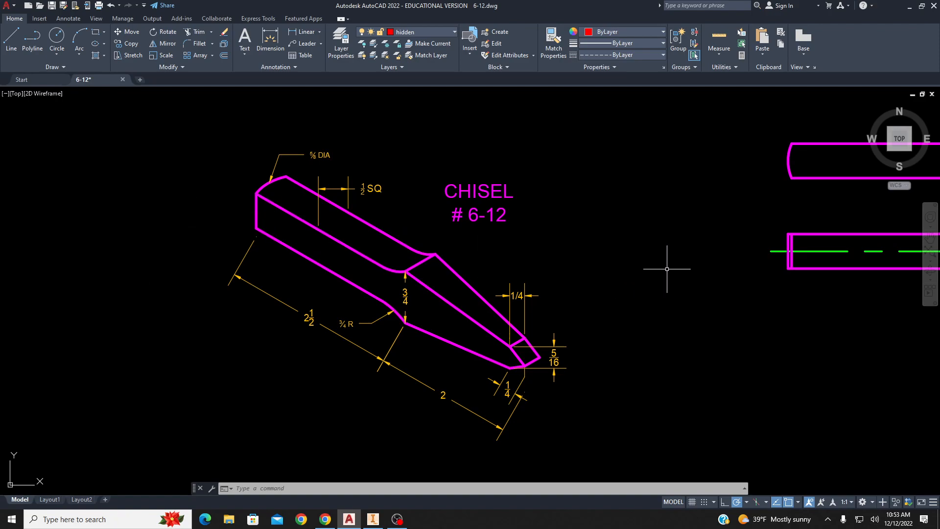
middle_drag(674, 268, 216, 289)
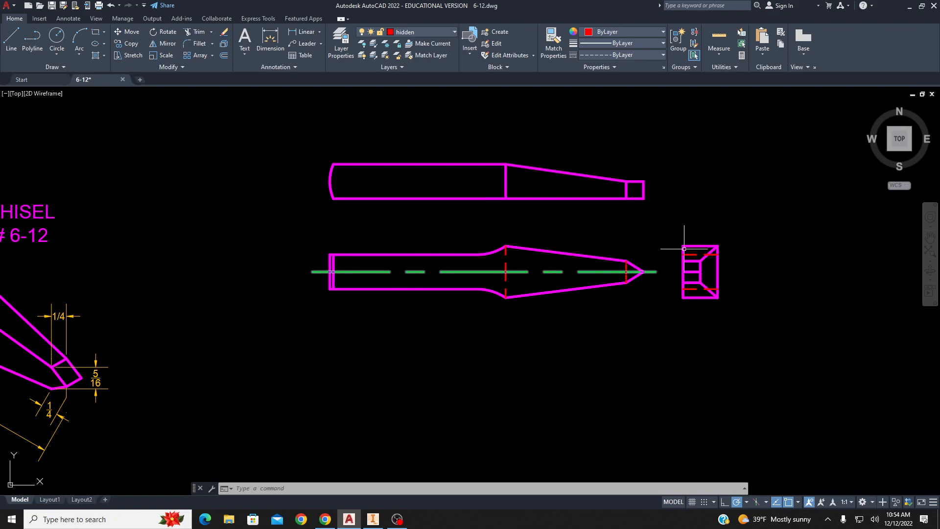
mouse_move(292, 319)
middle_down()
mouse_move(756, 279)
mouse_move(794, 288)
middle_up()
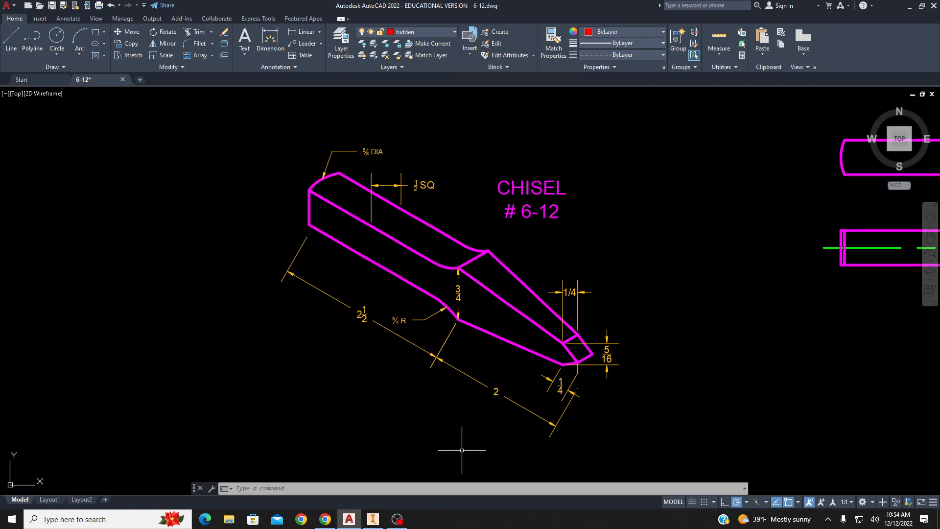
Switch to Inventor and create a new part.
click(372, 519)
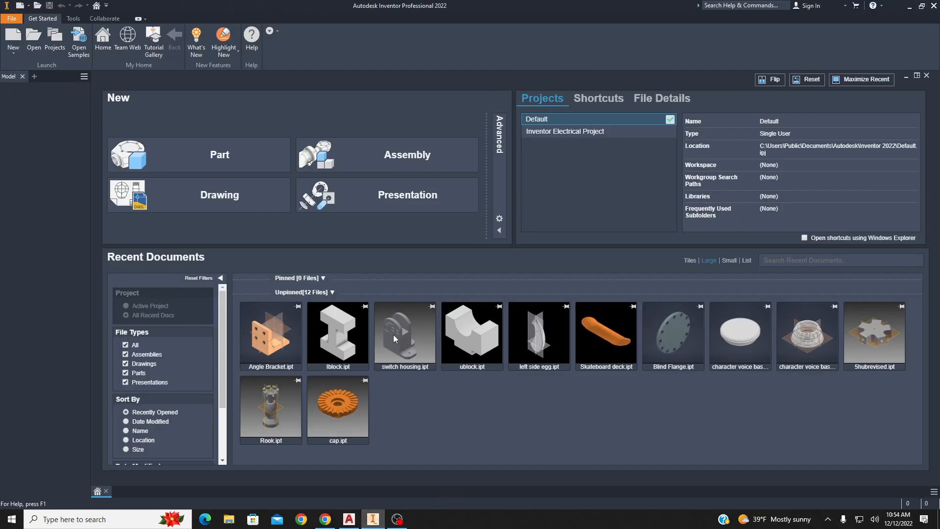
click(216, 156)
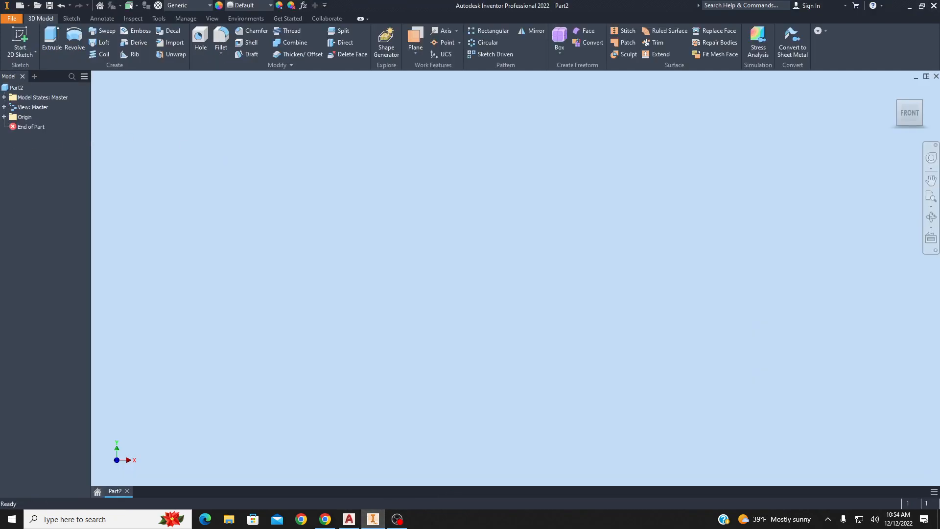
Make the origin planes, axes and center point visible.
click(4, 117)
click(31, 127)
shift+click(42, 185)
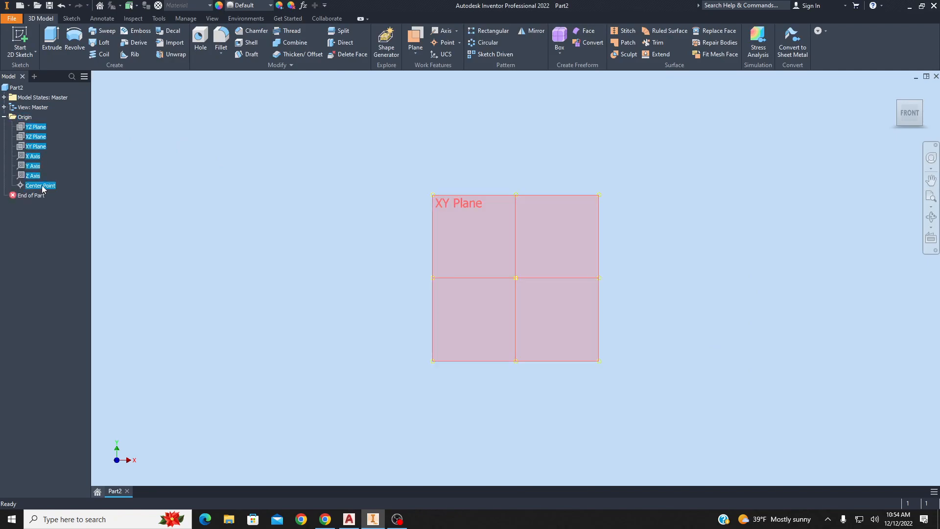
right_click(43, 186)
click(69, 237)
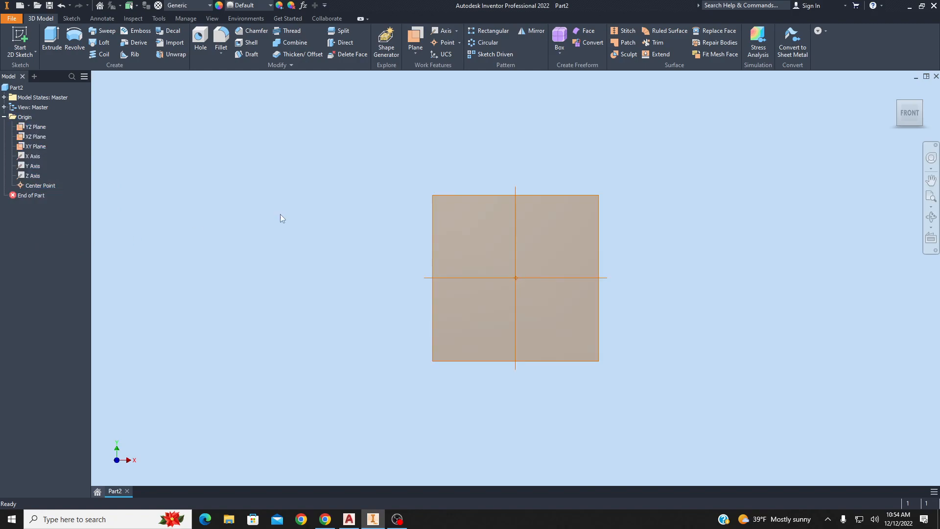
Start a 2D sketch on the XY plane.
key(F6)
click(467, 165)
click(480, 156)
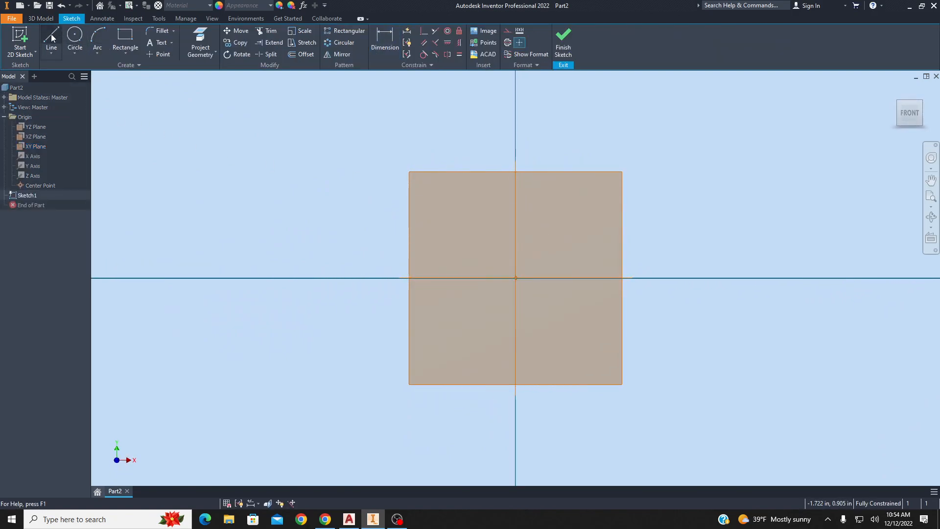
Draw a horizontal line about 5.6 in long starting near the origin.
click(51, 37)
click(301, 233)
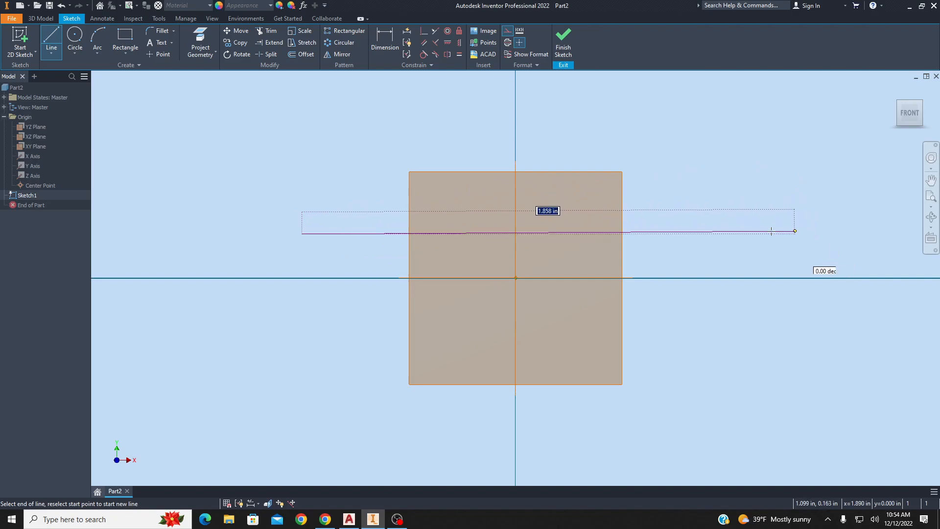
scroll(523, 234, up, 10)
middle_drag(656, 231, 651, 232)
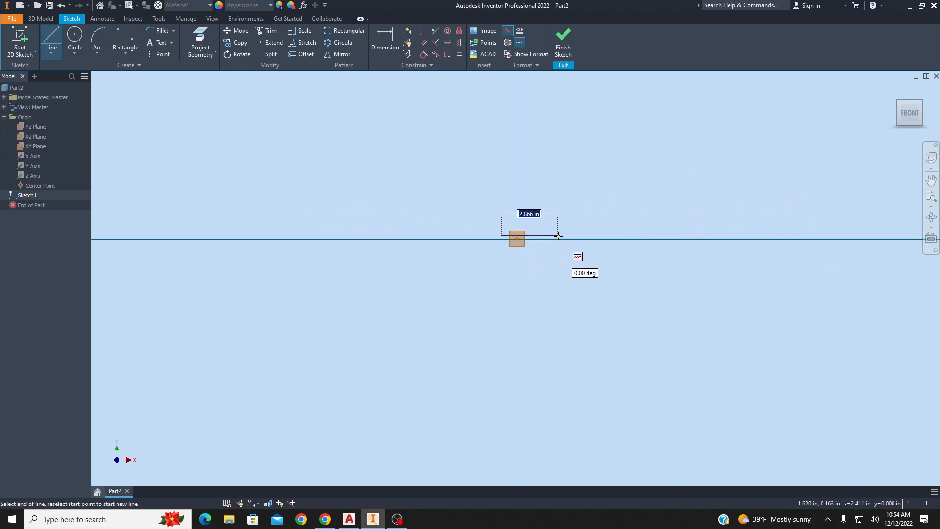
click(610, 237)
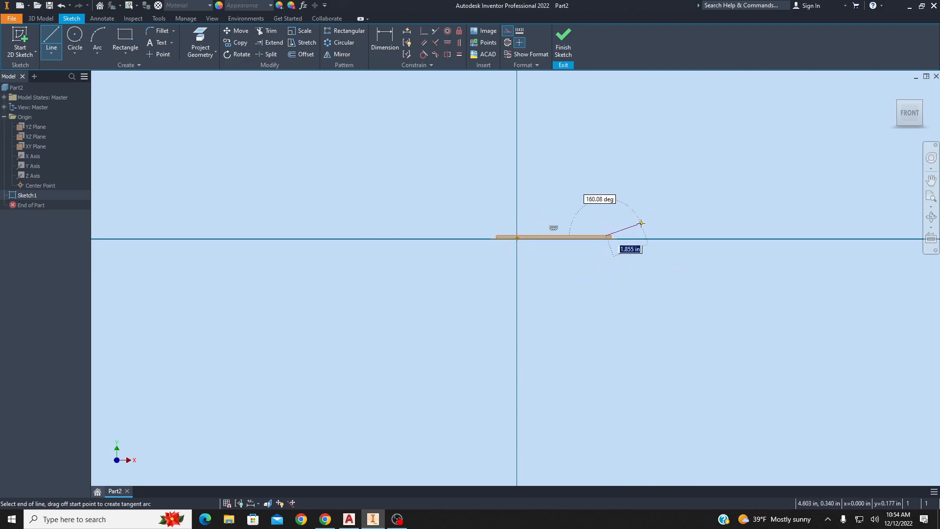
key(Escape)
Draw a closed rectangular outline of lines about 2.6 in wide and 0.75 in tall around the origin.
scroll(566, 237, up, 8)
scroll(565, 229, down, 4)
middle_drag(525, 179, 532, 221)
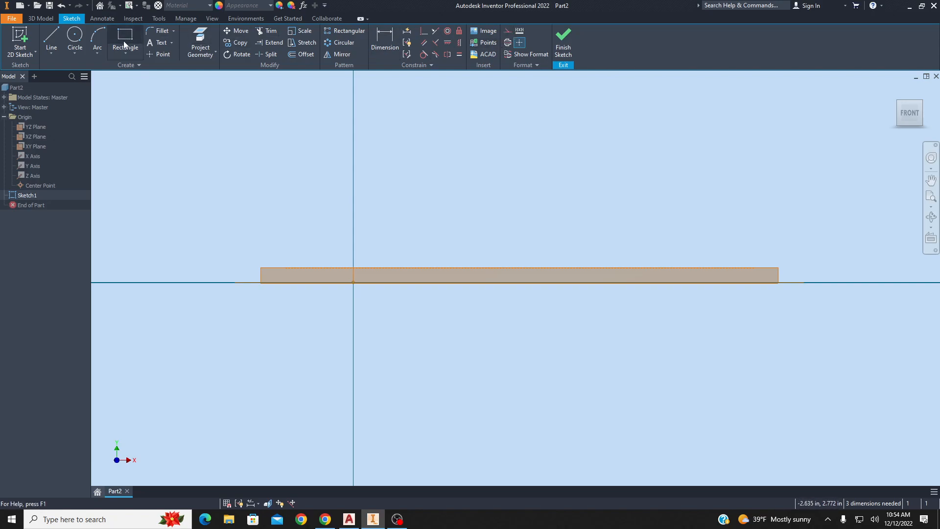
click(49, 36)
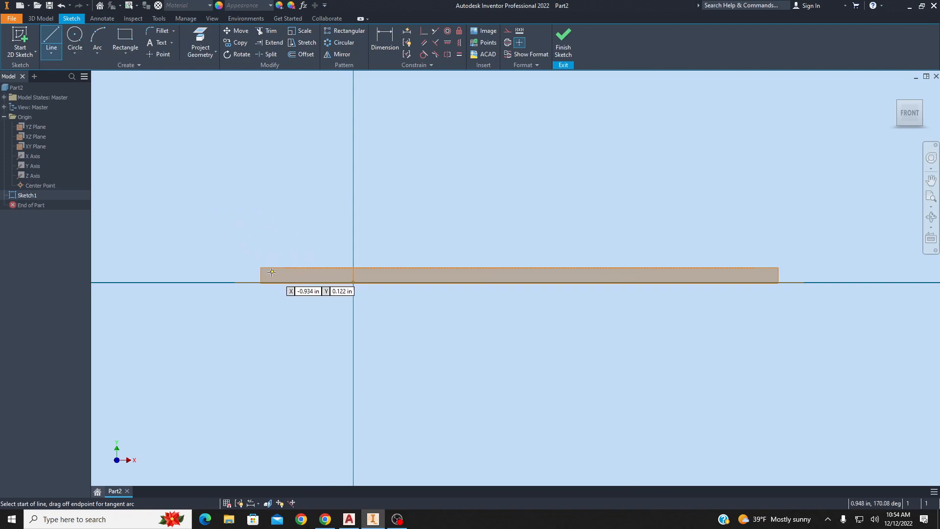
click(285, 239)
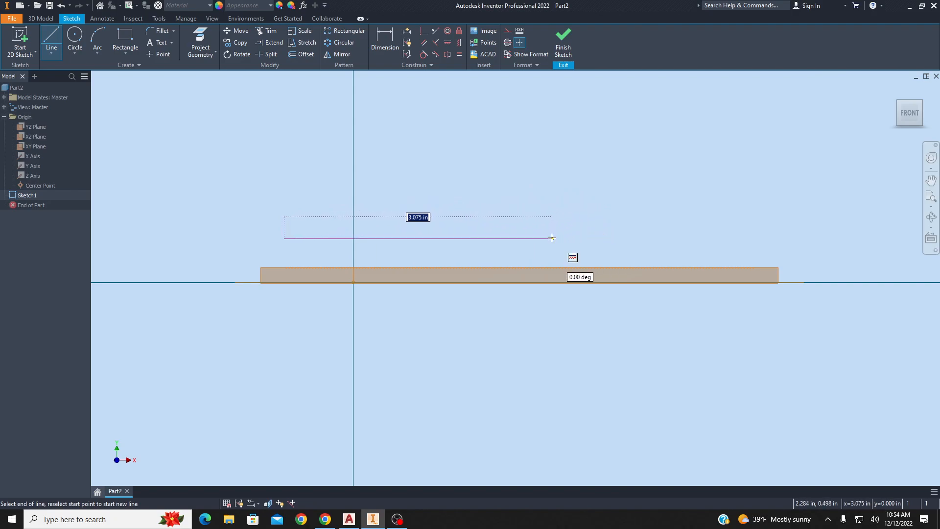
click(514, 239)
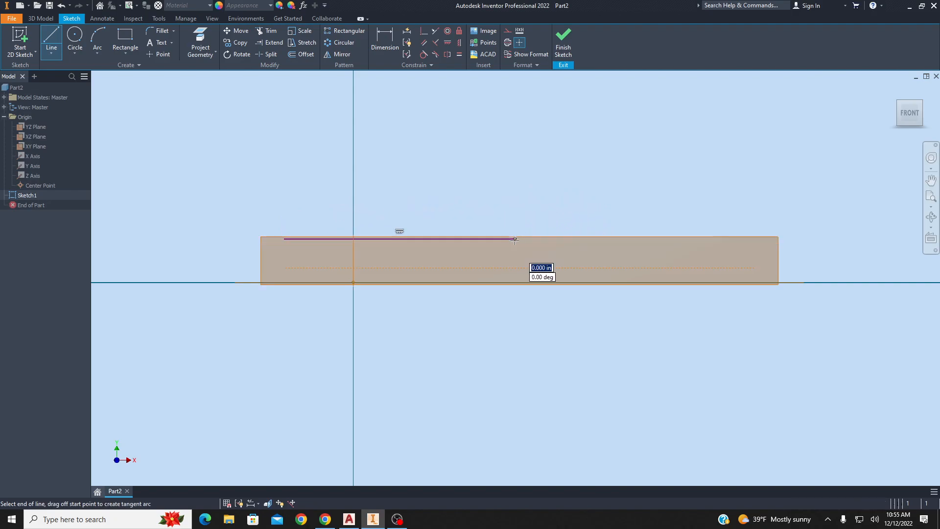
click(514, 303)
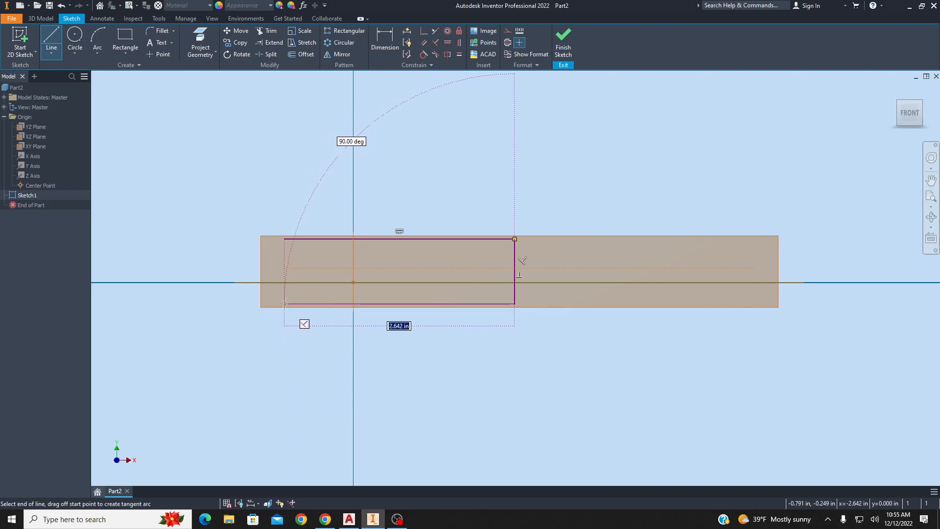
click(284, 304)
click(284, 239)
key(Escape)
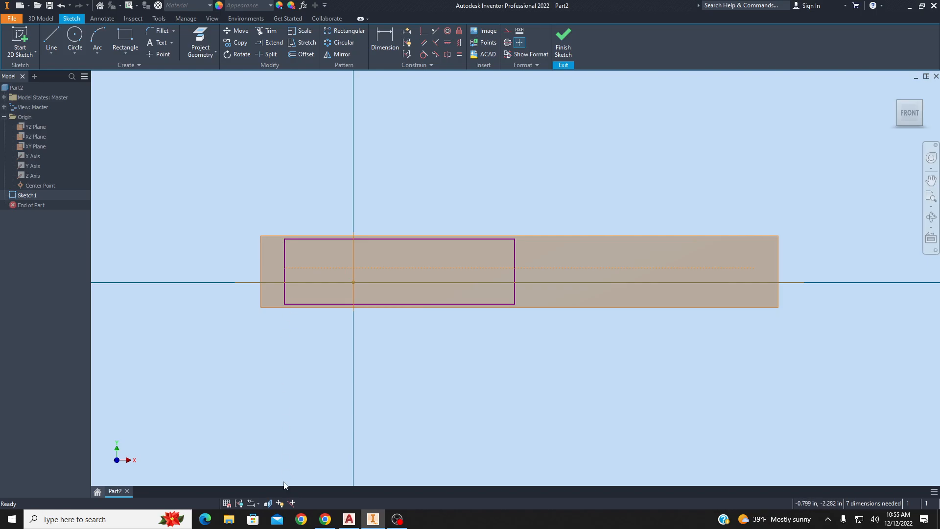
Check the chisel drawing, then dimension the rectangle's top line to 2.5 in.
click(349, 519)
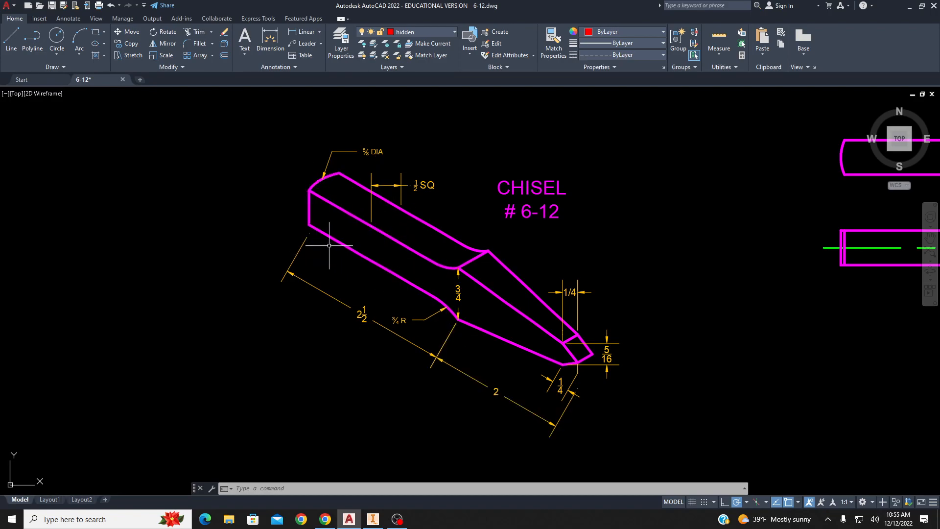
click(381, 519)
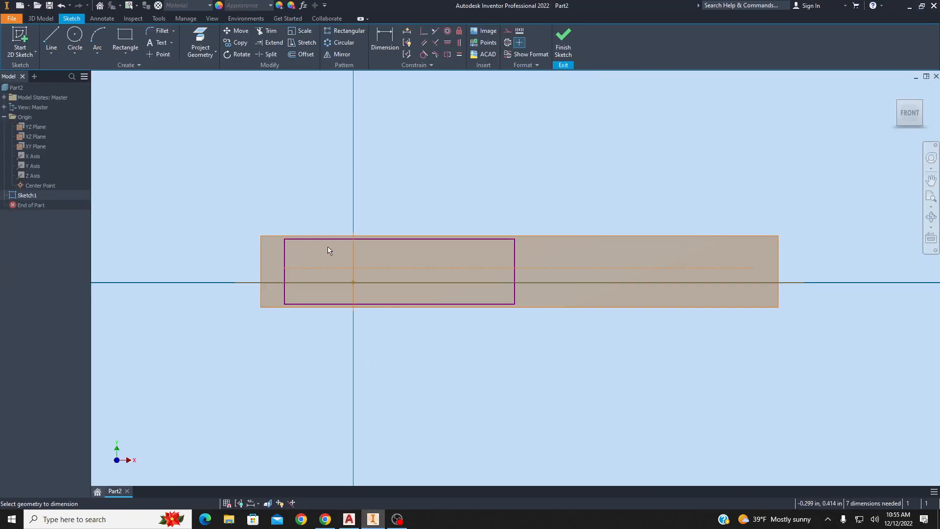
click(326, 239)
click(327, 210)
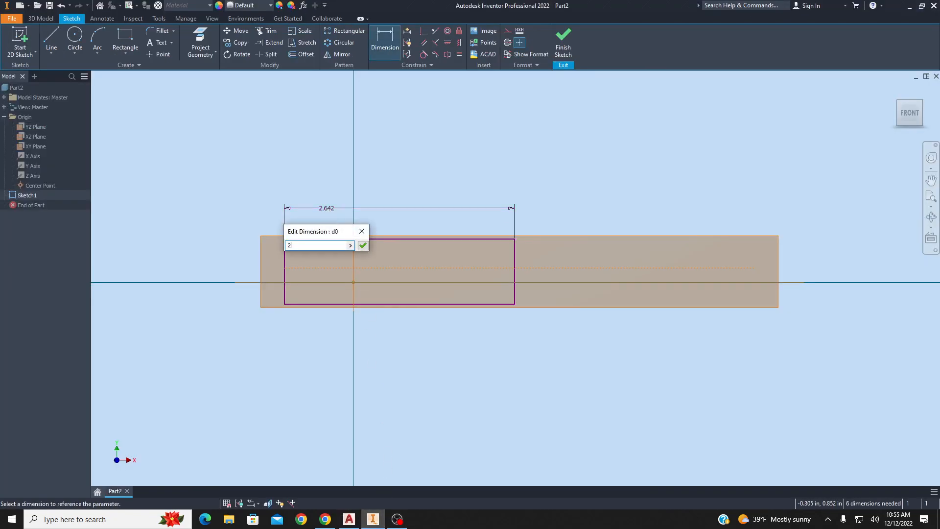
key(Return)
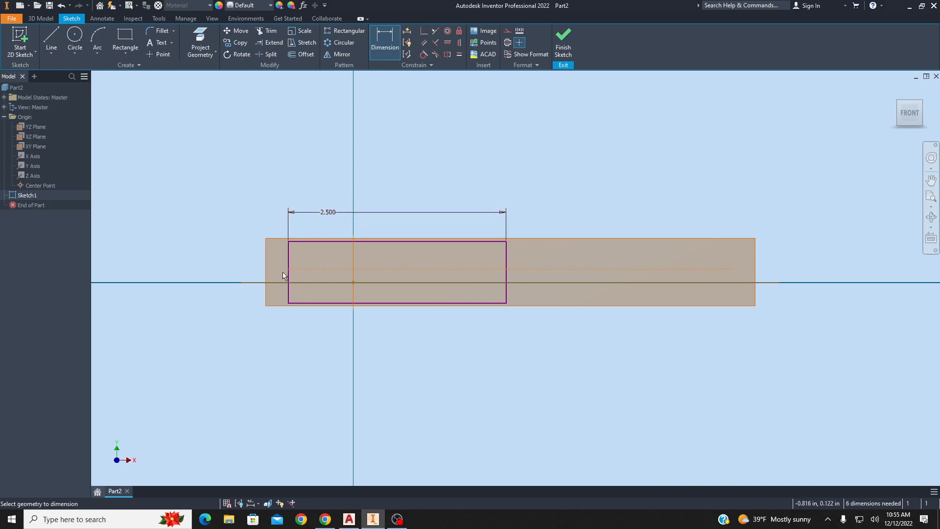
Set the rectangle's height to 0.5 in.
click(292, 281)
click(182, 275)
text(.5)
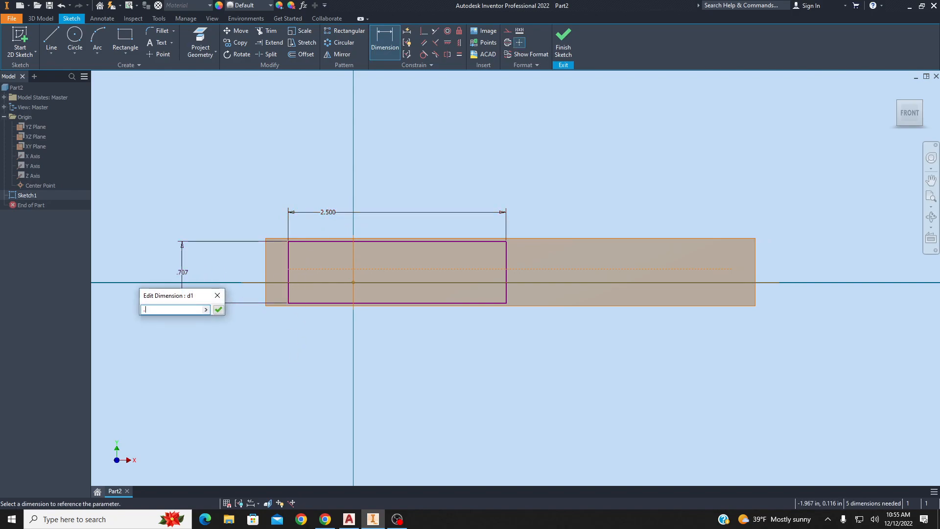
key(Return)
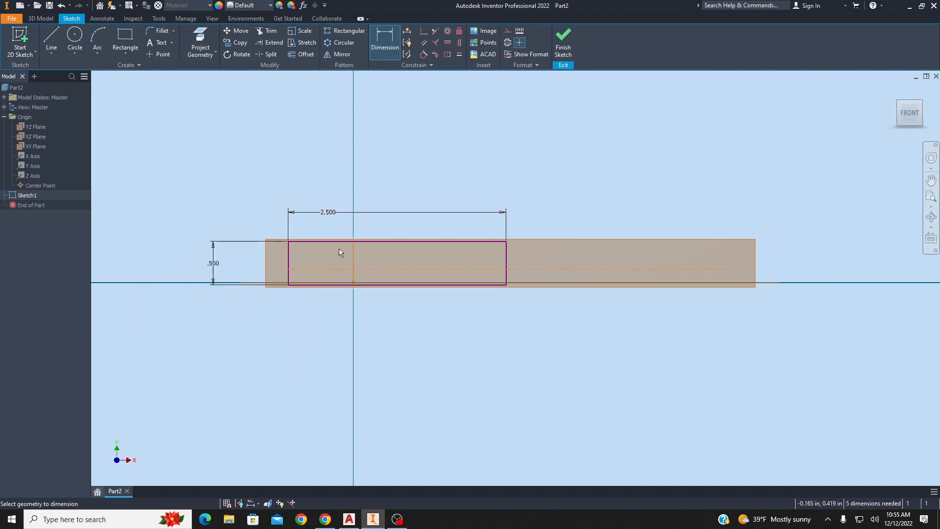
Dimension the distance between the horizontal line and the top edge as 0.25 in.
click(334, 269)
click(336, 242)
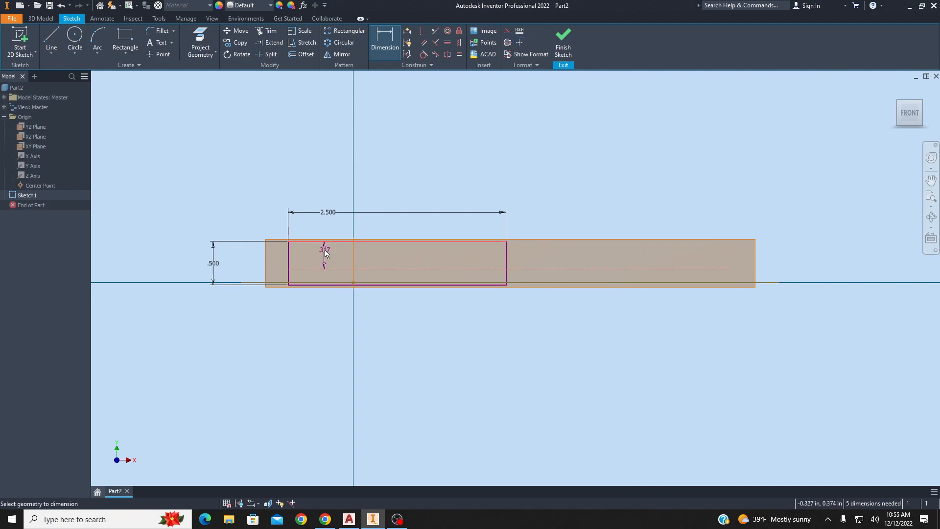
click(325, 252)
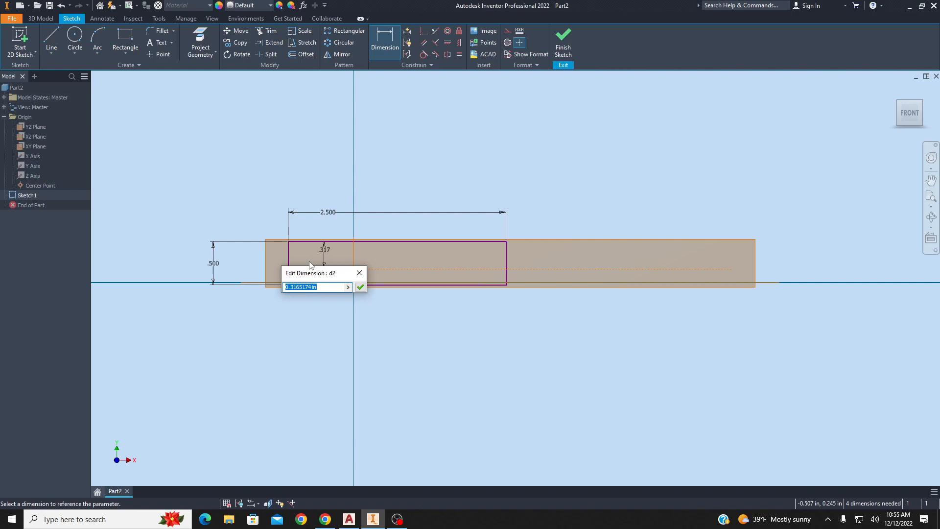
key(Return)
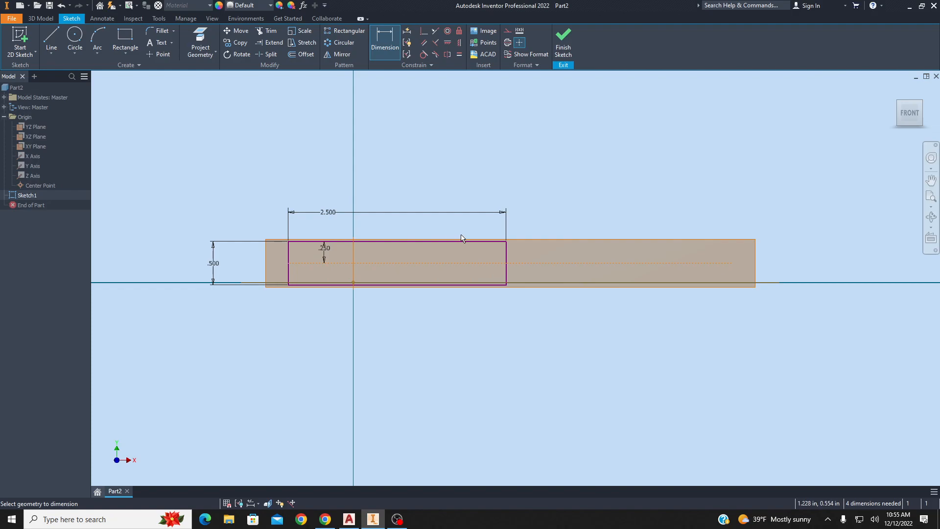
Delete the rectangle's right vertical edge.
key(Escape)
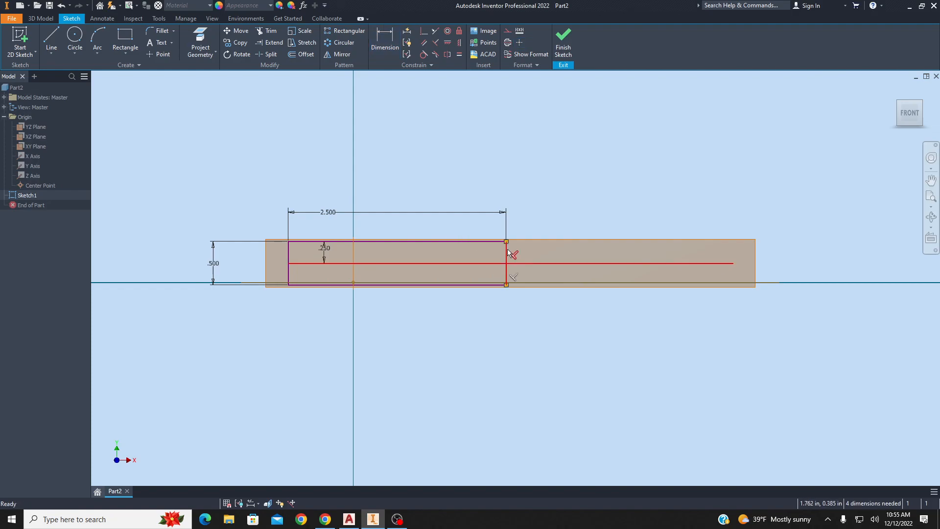
key(Delete)
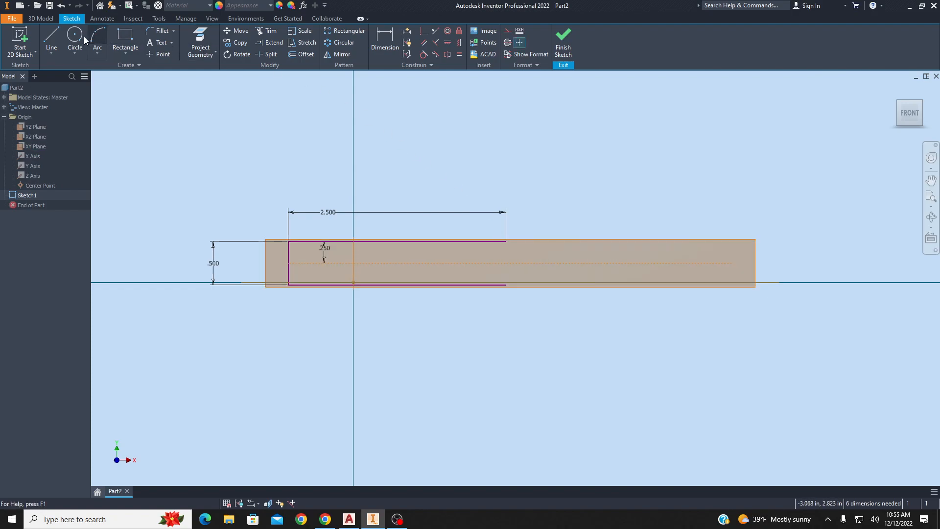
click(53, 38)
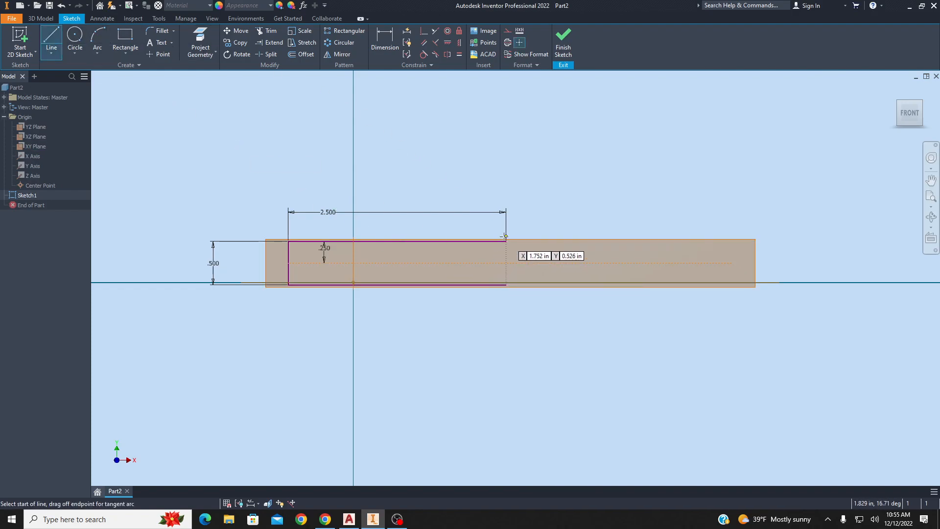
click(510, 32)
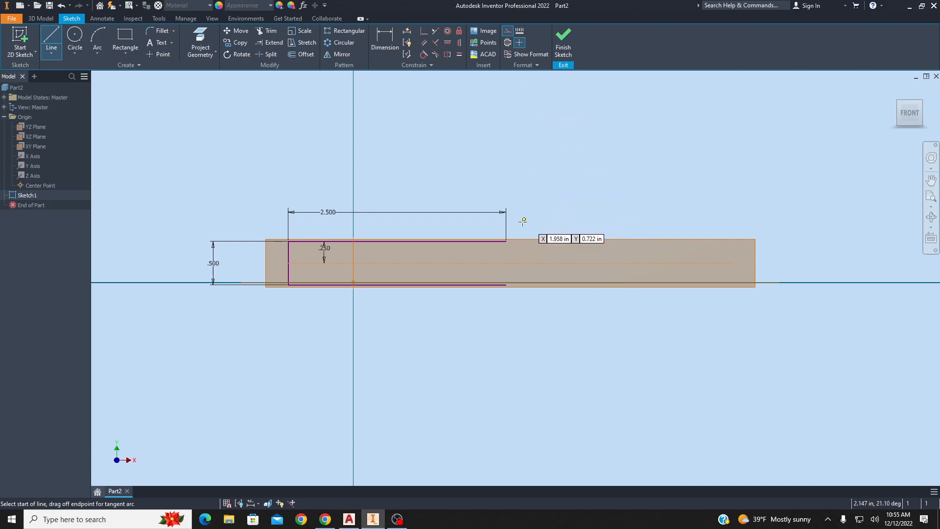
click(506, 242)
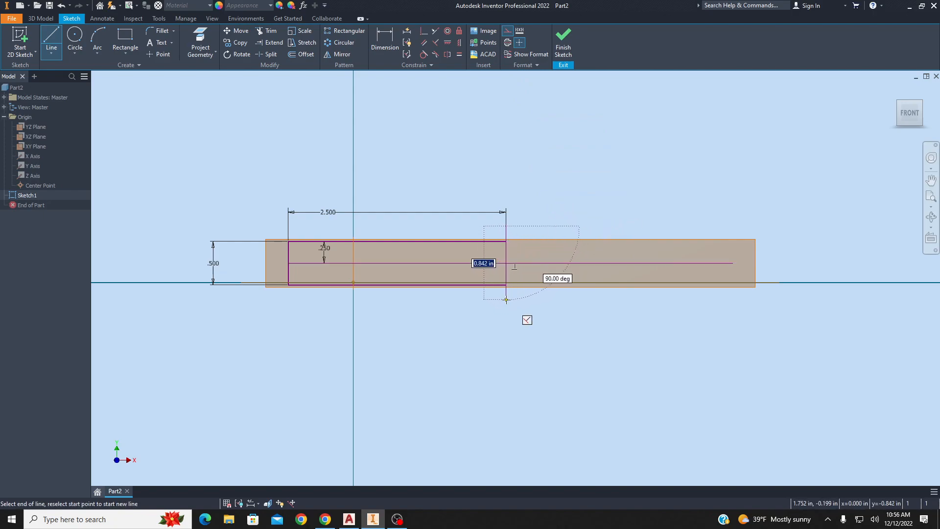
key(Escape)
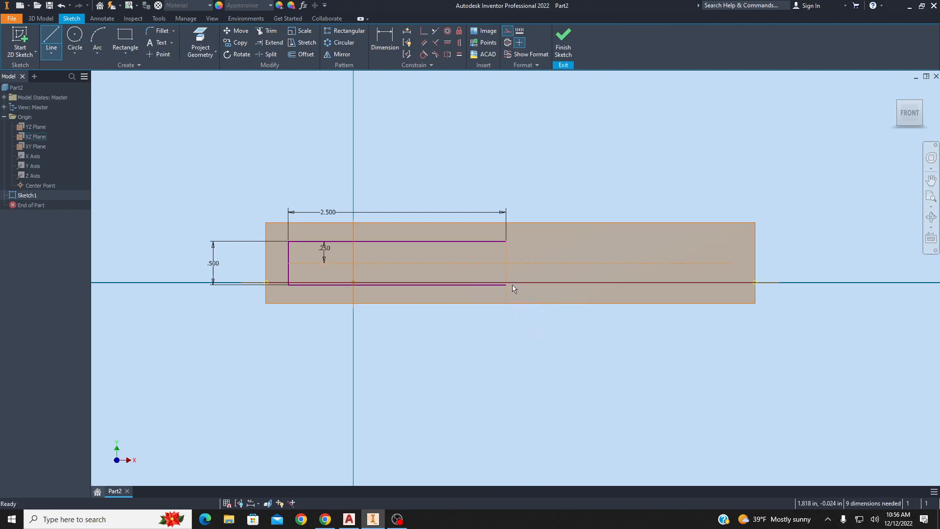
Dimension the vertical height at the top line's right end as 0.75 in.
scroll(515, 287, down, 3)
scroll(517, 288, up, 5)
middle_drag(454, 269, 479, 274)
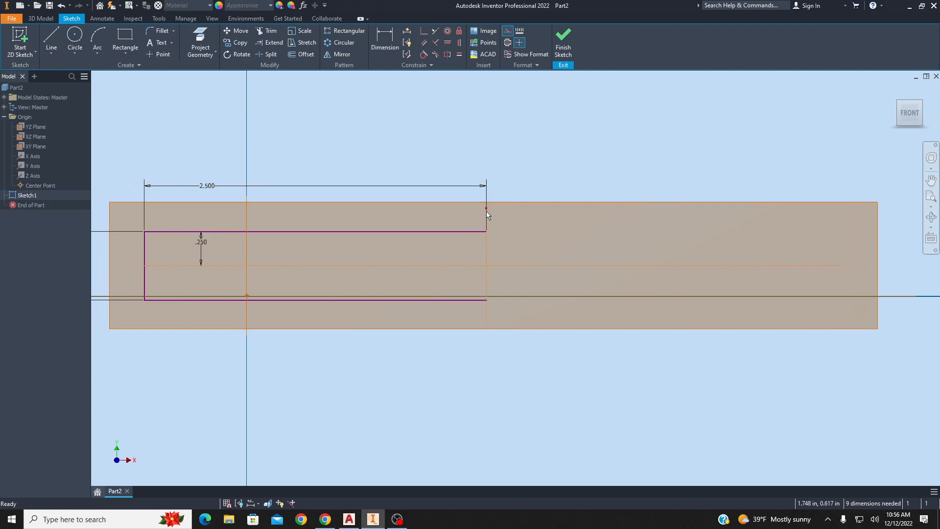
key(d)
click(486, 249)
click(537, 251)
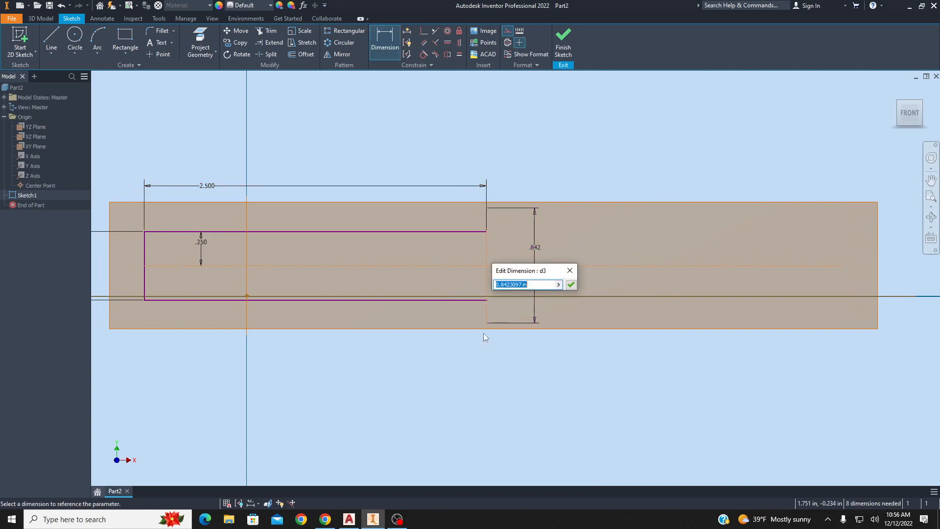
text(.7)
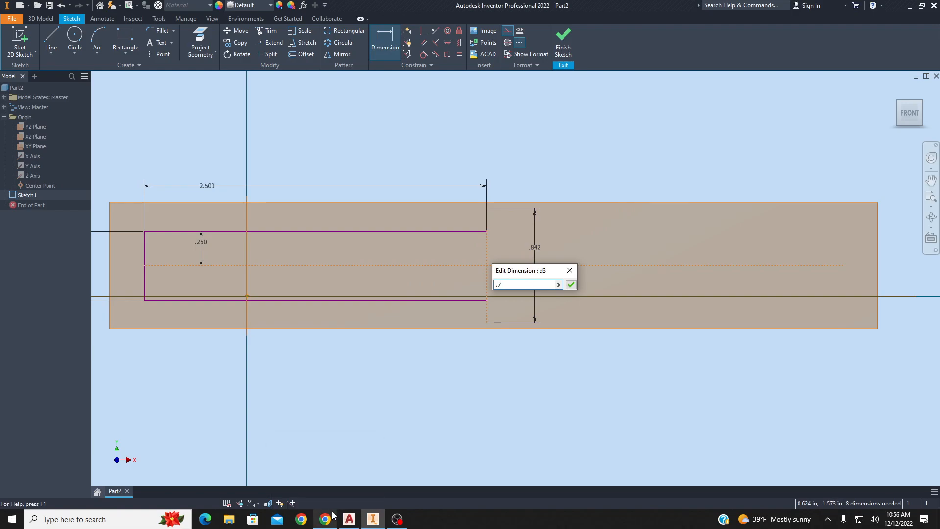
text(5)
key(Return)
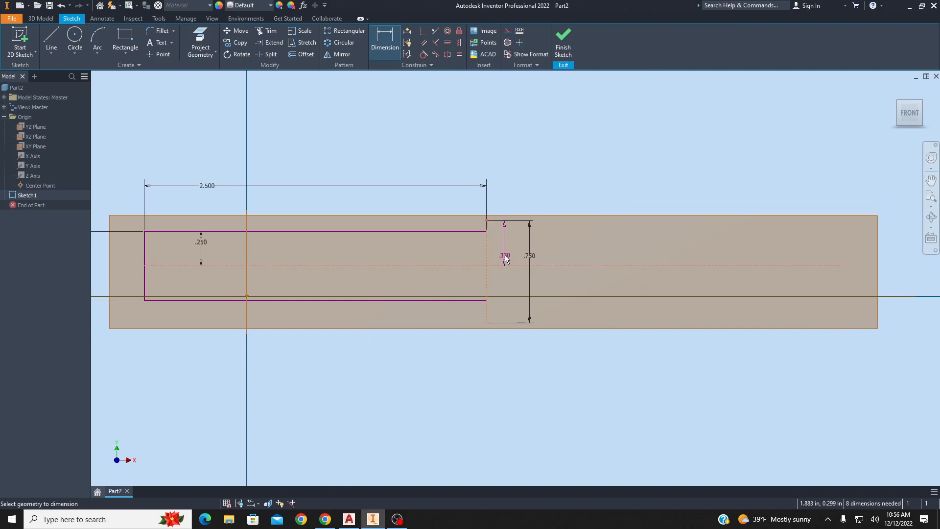
Link the inner vertical dimension at the shoulder to the 0.75 in height parameter d3.
click(506, 259)
click(531, 256)
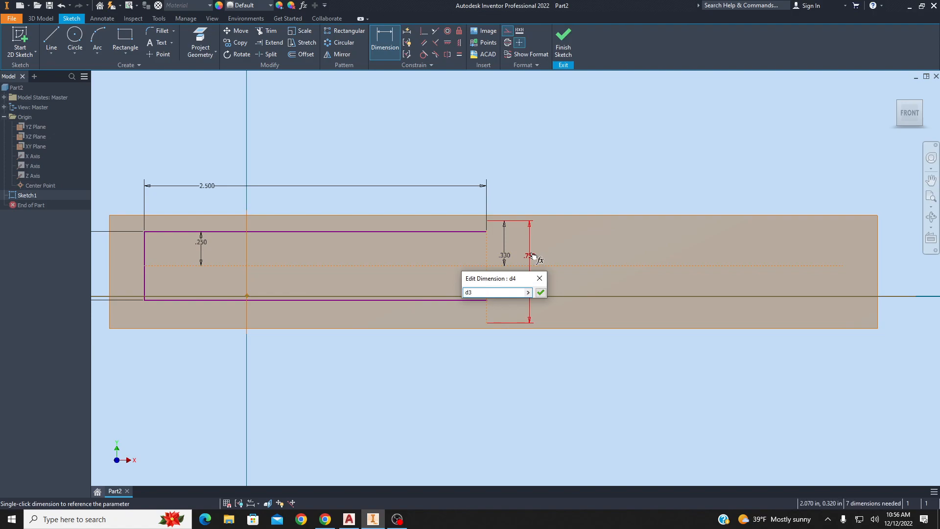
key(Return)
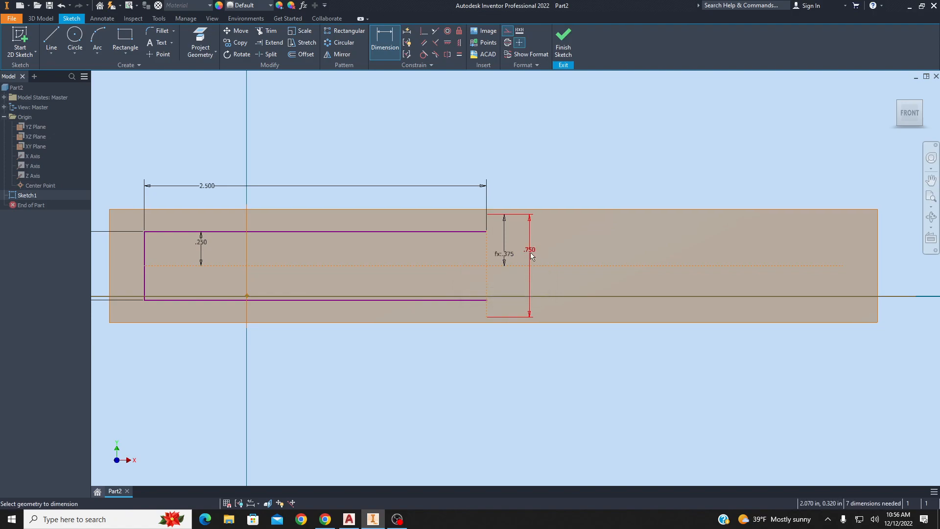
Review the chisel drawing's dimensions in the AutoCAD file.
middle_drag(588, 273, 513, 261)
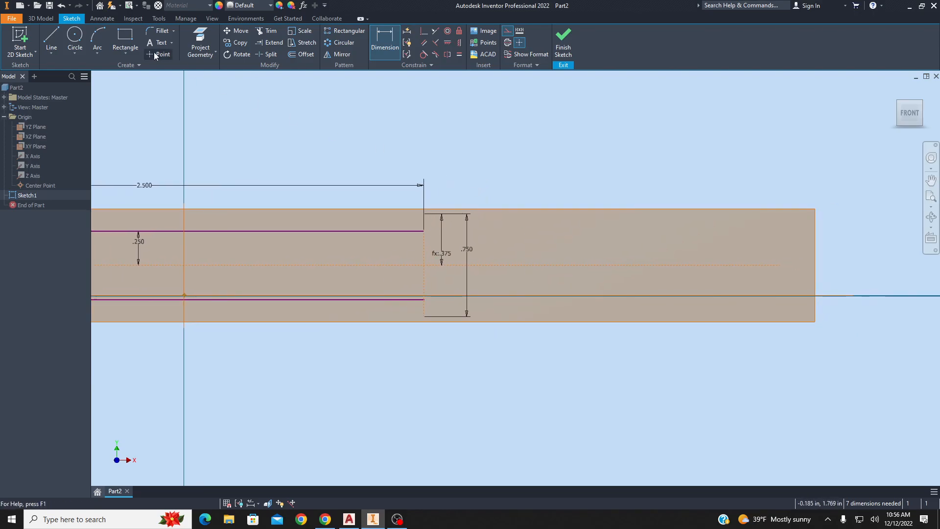
click(350, 519)
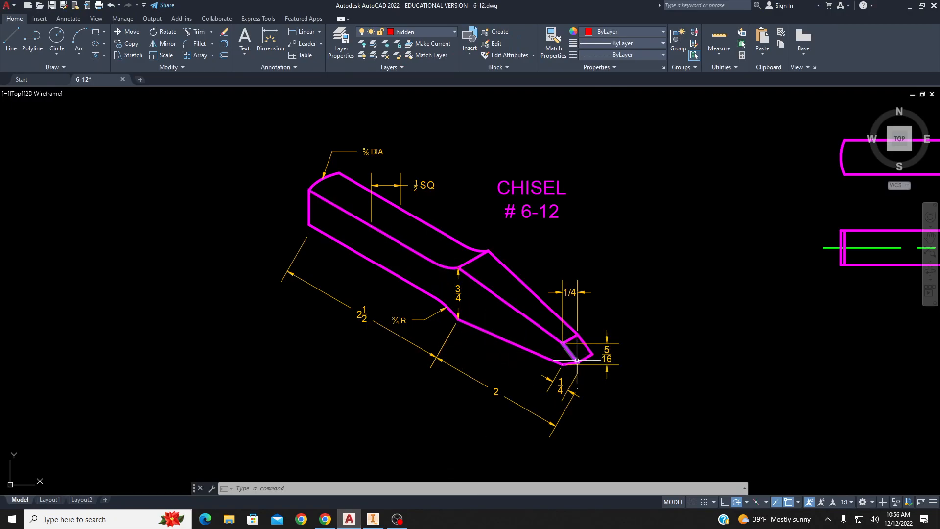
click(30, 77)
click(84, 79)
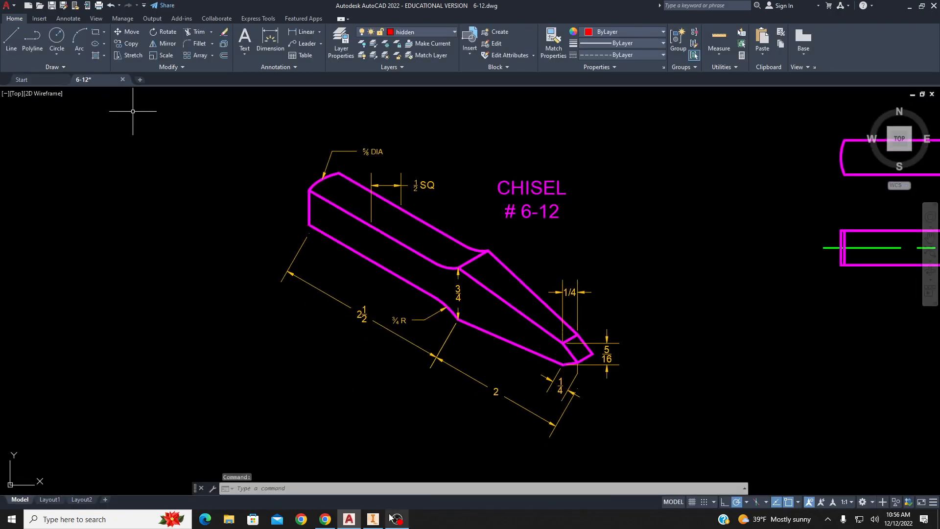
click(373, 519)
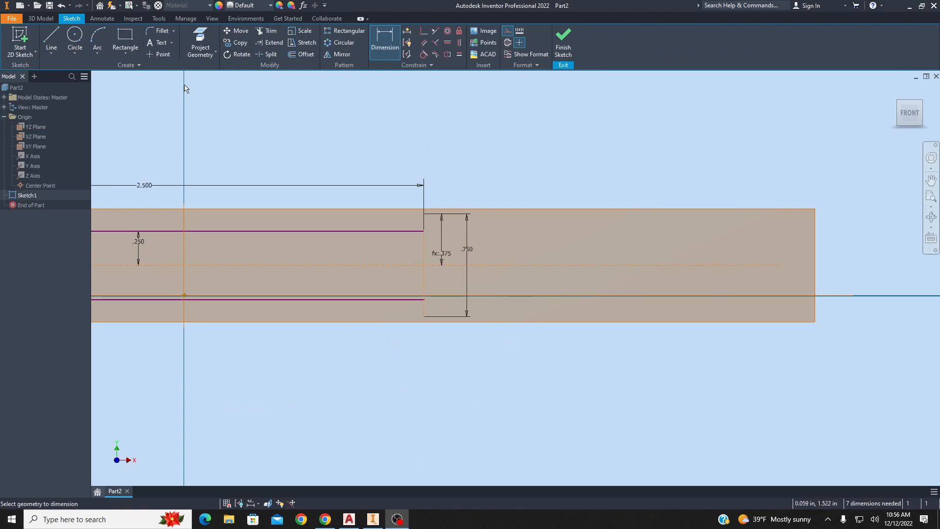
Place a sketch point on the centerline and dimension it 2 in from the shoulder edge.
click(160, 54)
click(643, 265)
key(d)
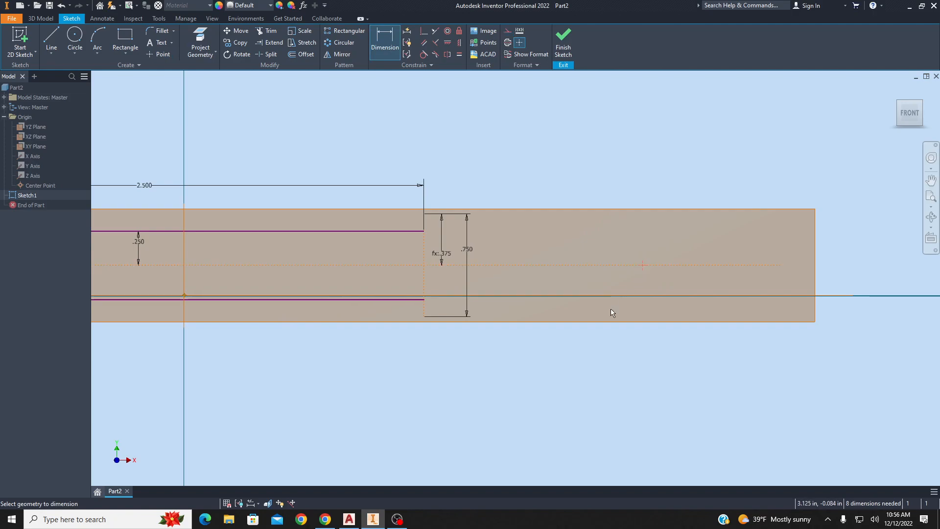
click(426, 280)
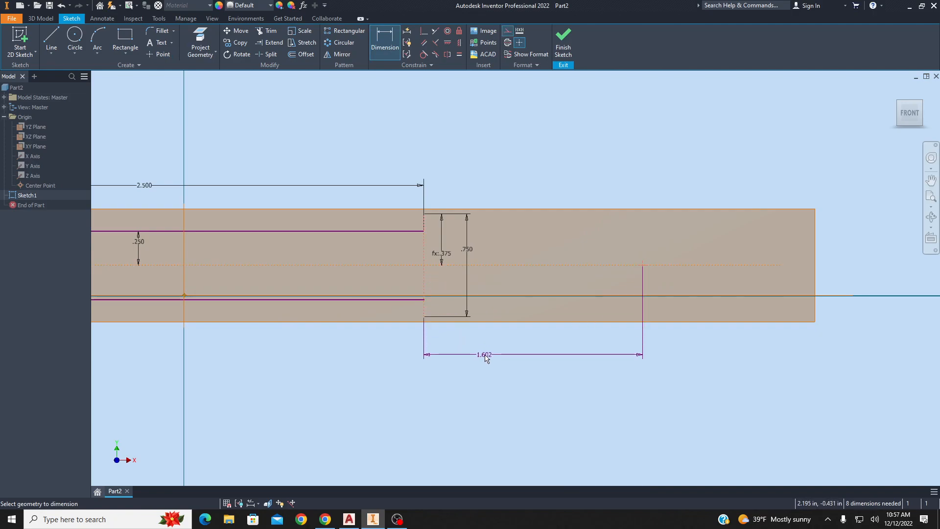
click(487, 356)
text(2)
key(Return)
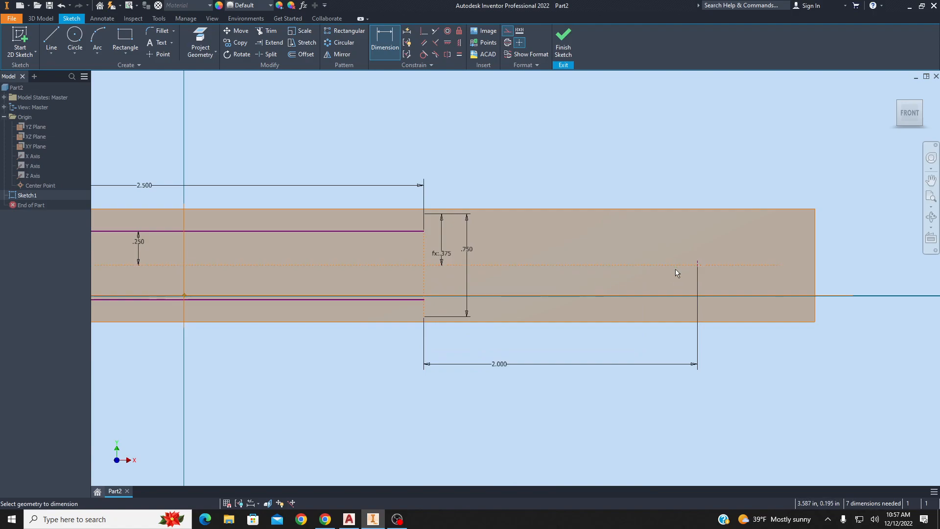
Draw a short vertical construction line crossing the centerline just before the 2 in point.
click(349, 519)
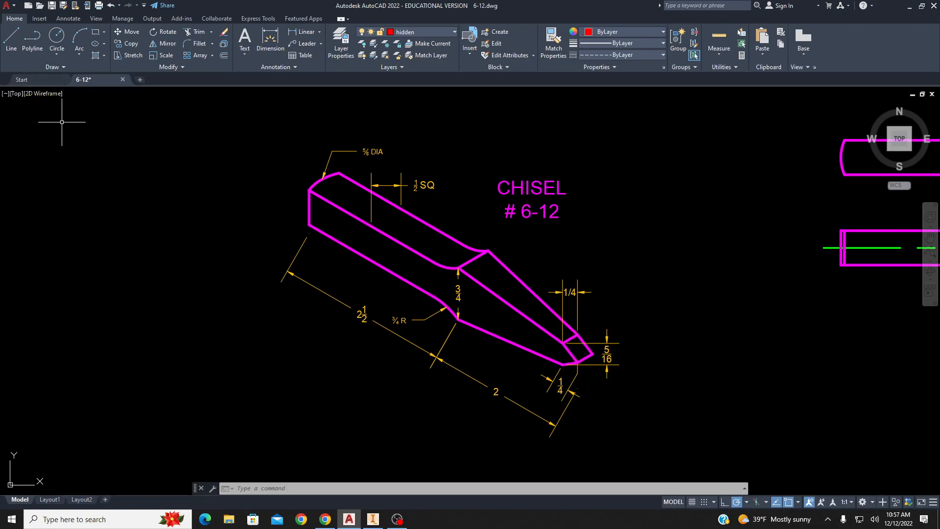
click(374, 519)
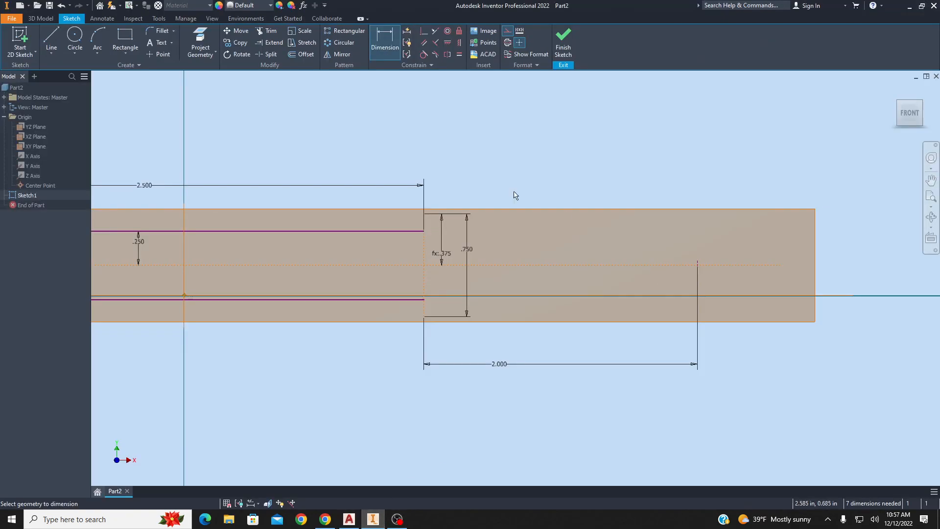
click(51, 40)
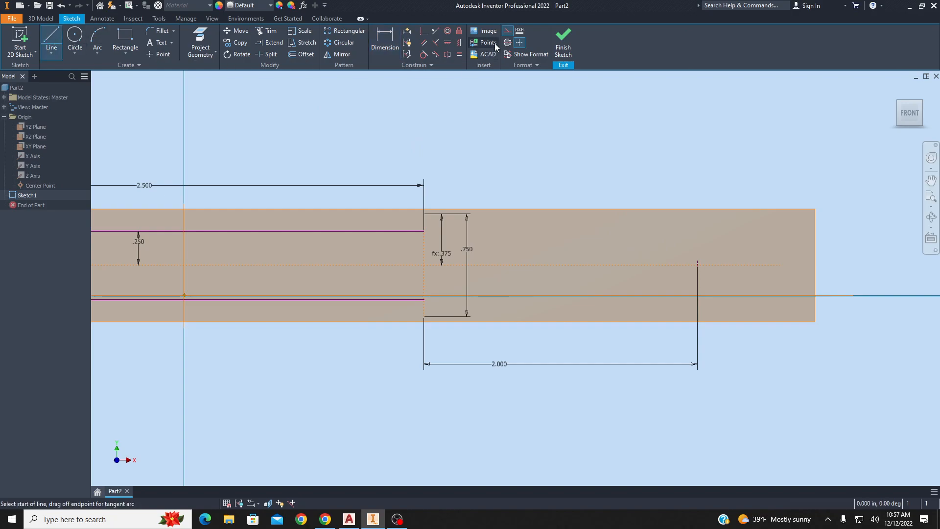
click(506, 33)
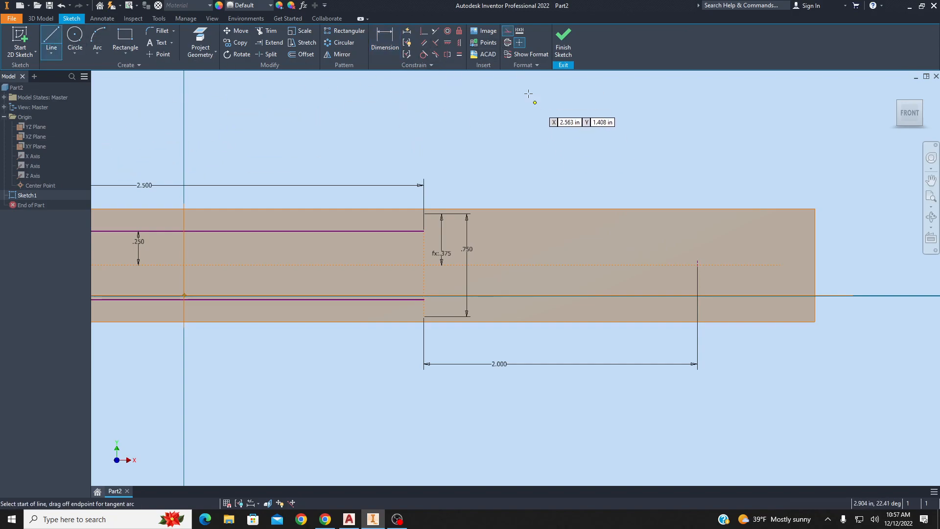
click(667, 249)
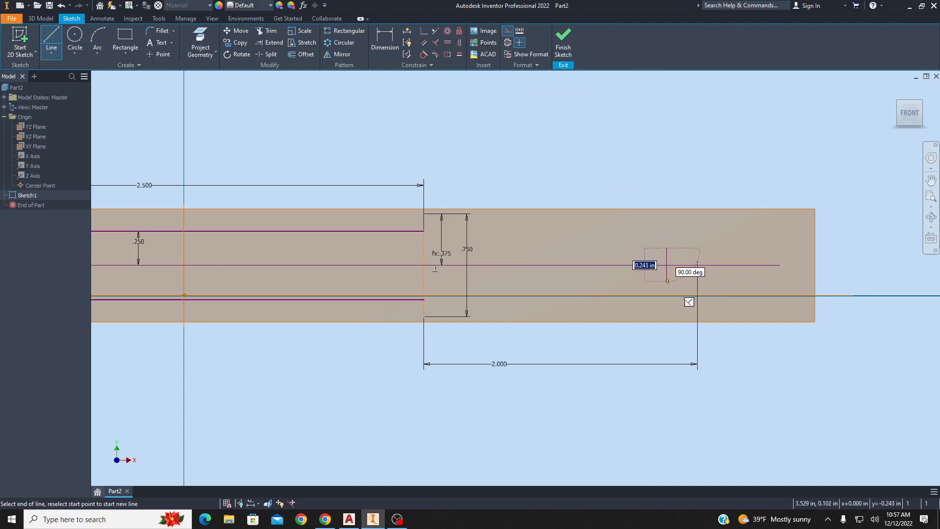
click(667, 281)
key(Escape)
Dimension the construction line's length as 0.3125 in.
key(d)
click(667, 273)
click(649, 277)
text(.3125)
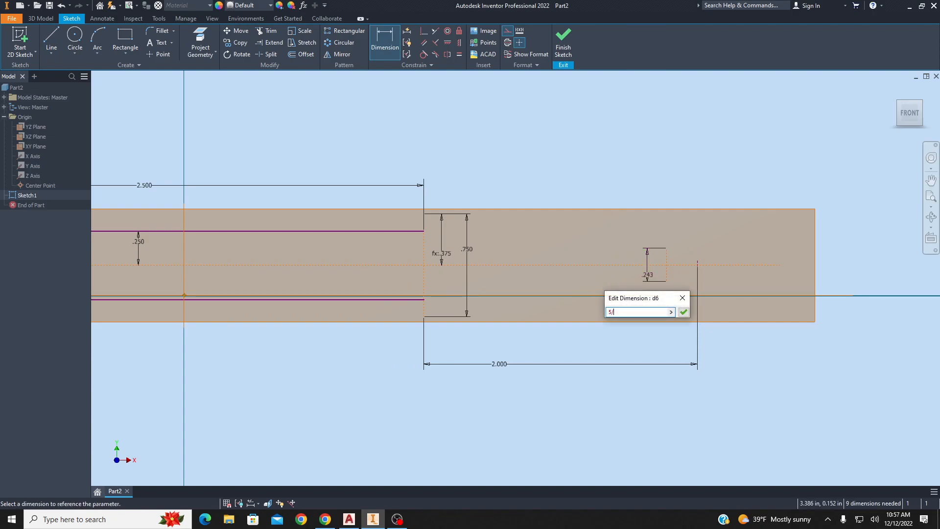
key(Return)
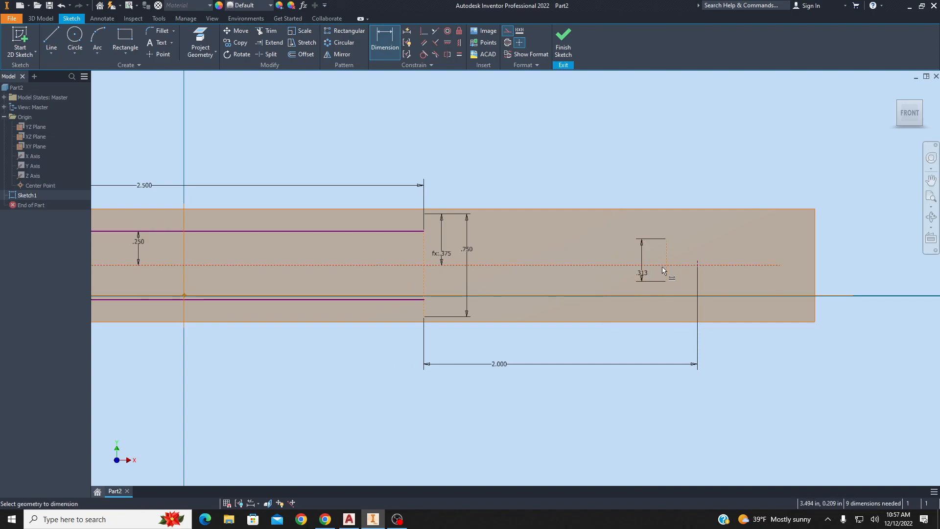
Dimension the construction line's top end above the centerline and link it to parameter d6.
click(658, 265)
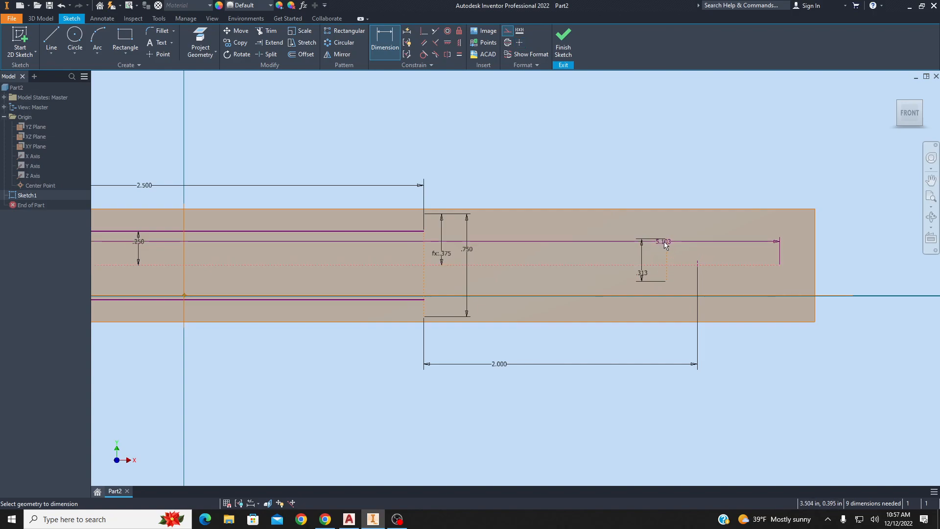
click(666, 239)
click(677, 244)
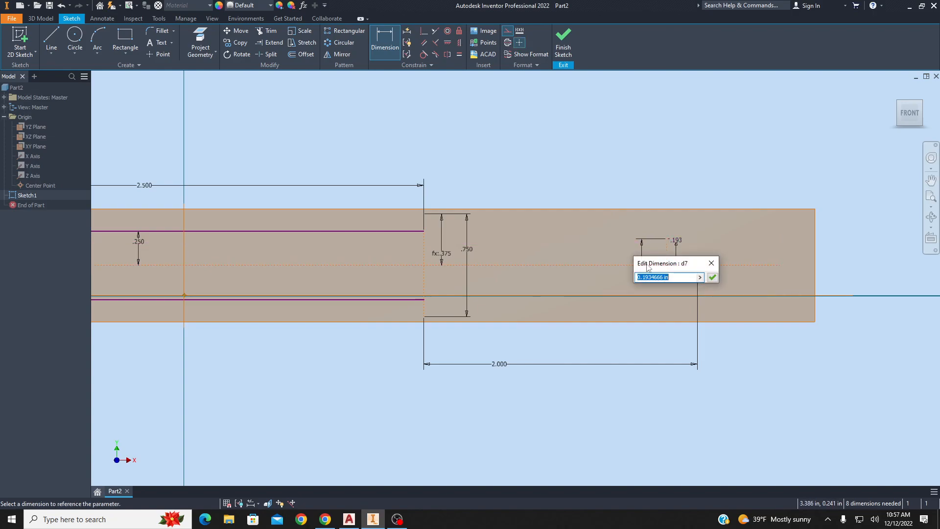
click(642, 245)
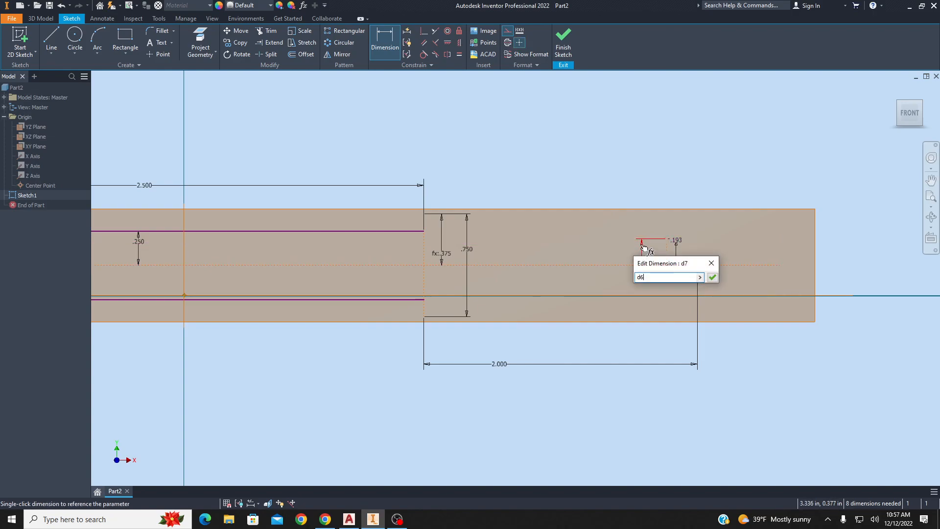
key(Return)
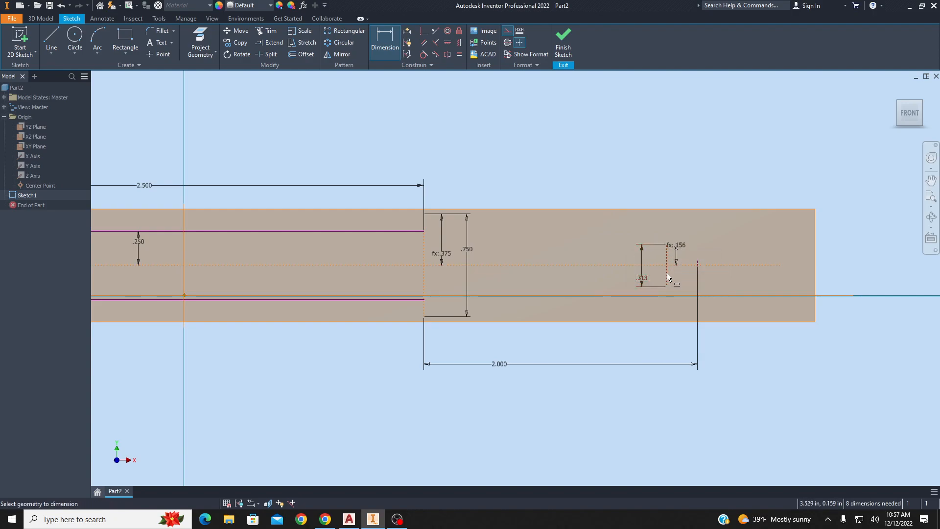
Dimension the horizontal gap between the construction line and the 2 in point as 0.25 in.
click(699, 267)
click(693, 218)
text(.25)
key(Return)
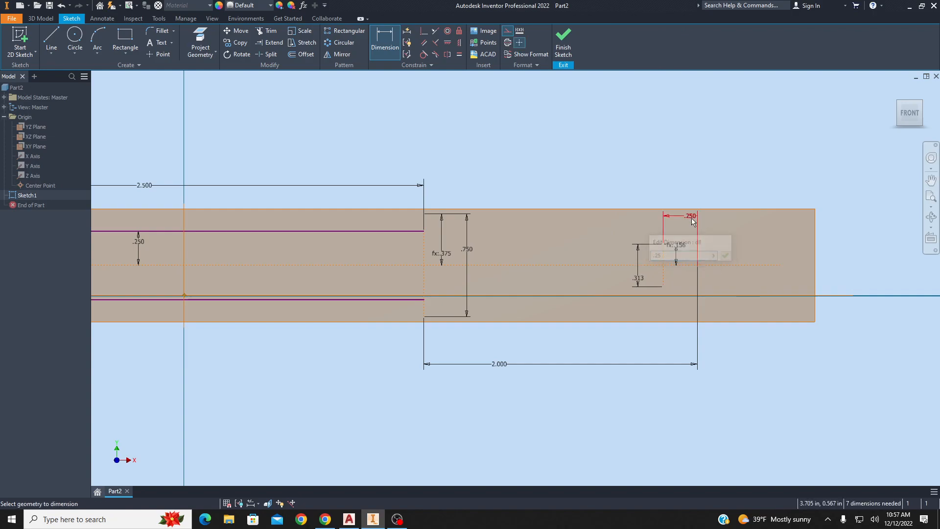
key(Escape)
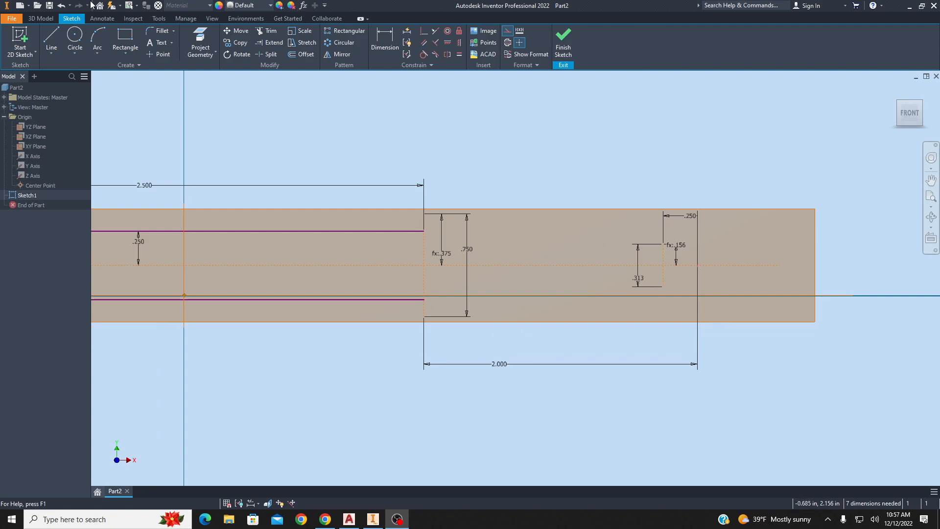
Draw a line from the shoulder's bottom corner to the construction line's bottom end and make it a normal line.
click(52, 41)
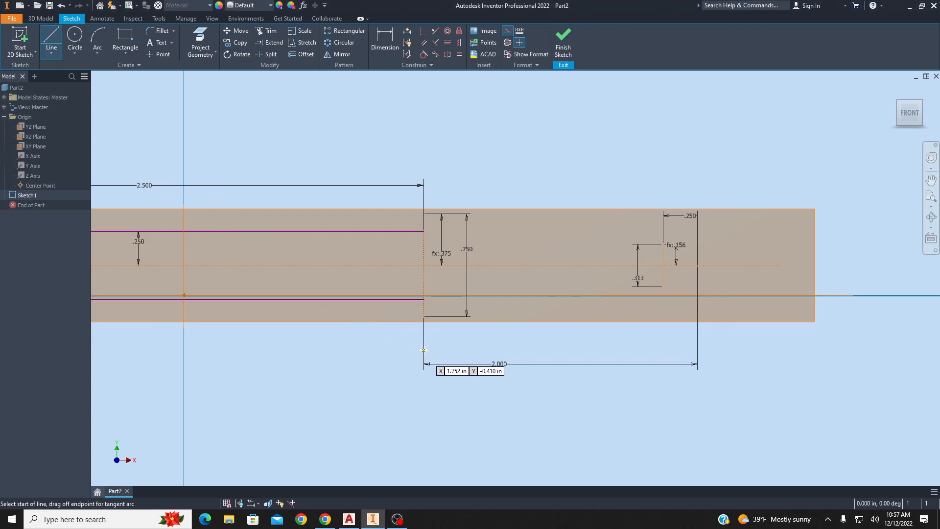
click(424, 317)
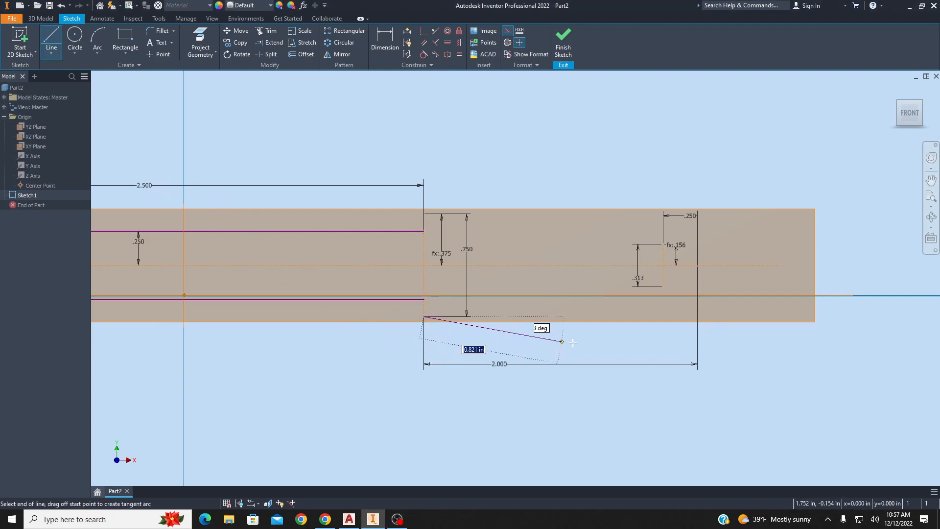
double_click(663, 286)
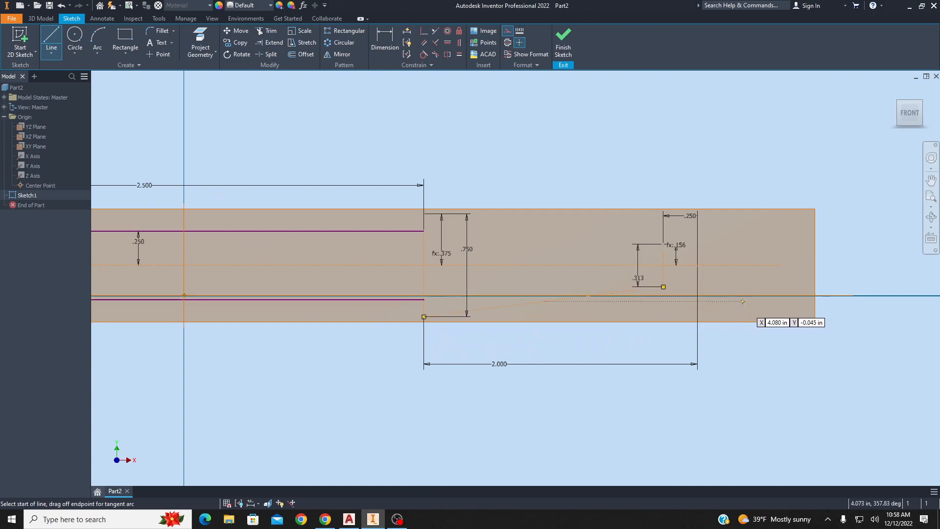
key(Escape)
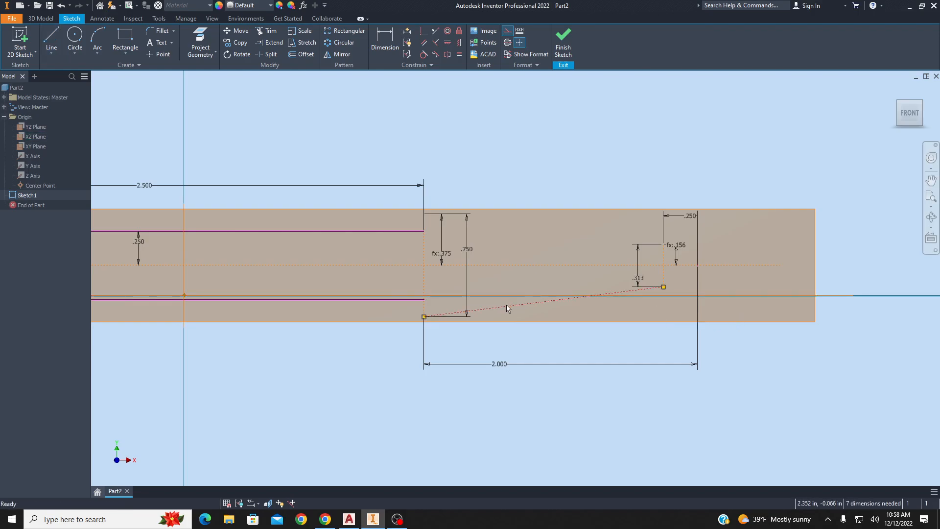
click(506, 306)
click(508, 32)
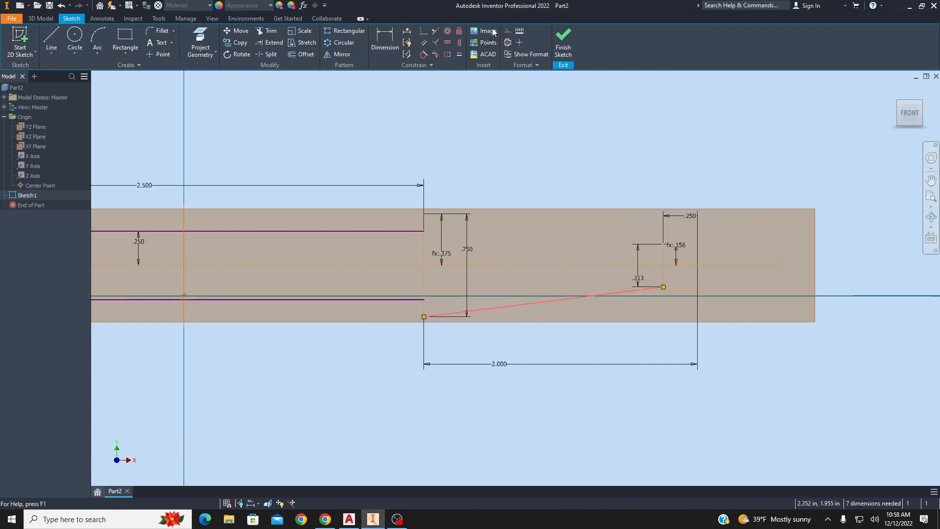
Draw lines from the construction line's bottom end to the tip point, up to its top end, and back to the shoulder's top corner.
click(53, 41)
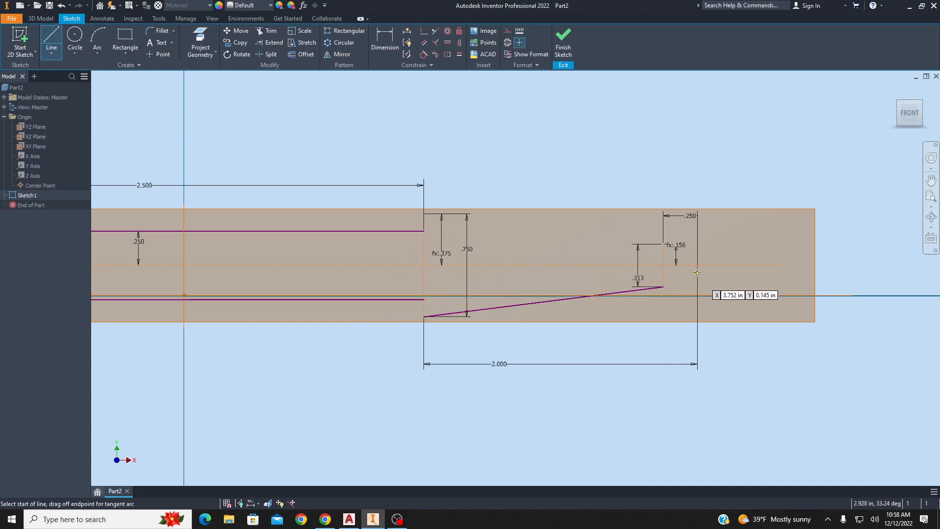
click(661, 287)
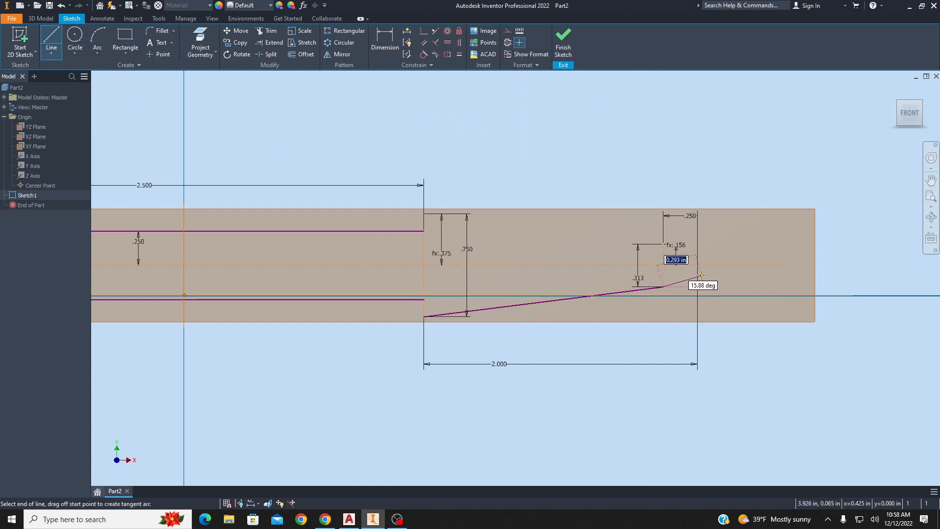
double_click(697, 265)
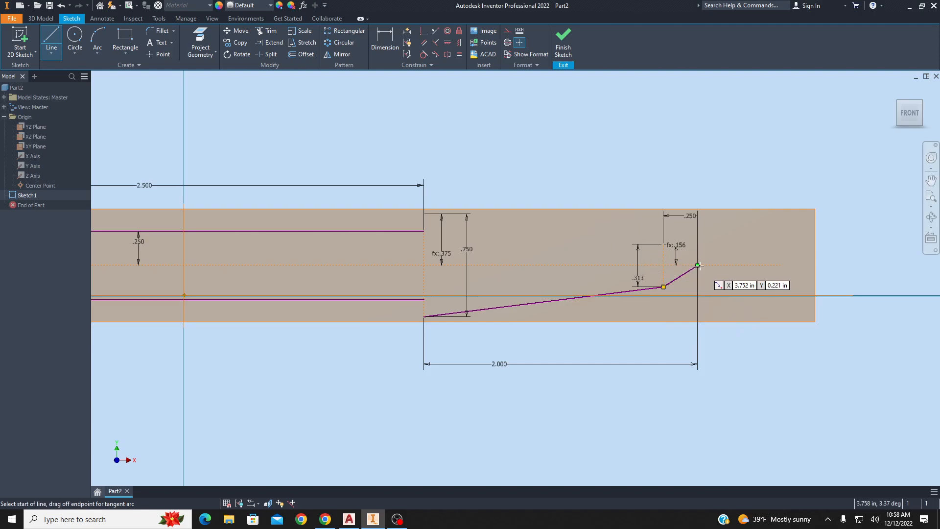
click(697, 265)
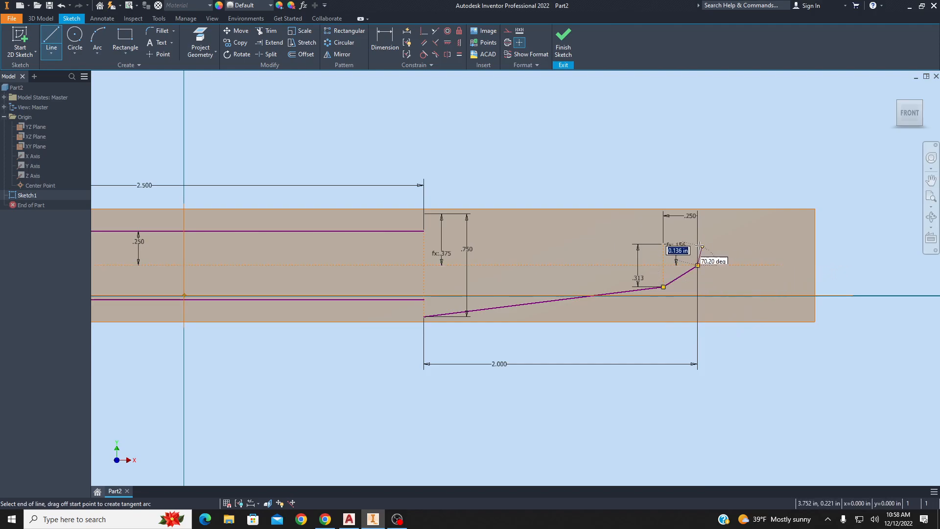
double_click(664, 244)
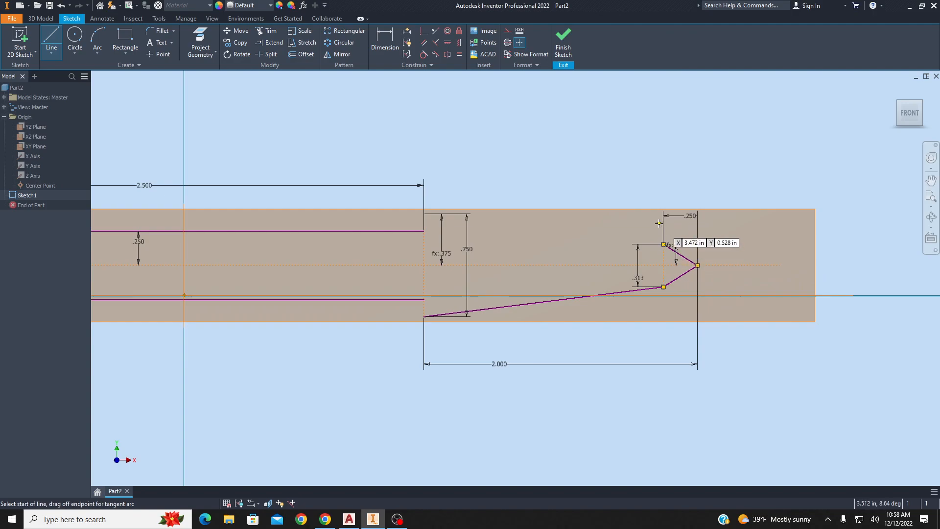
click(664, 243)
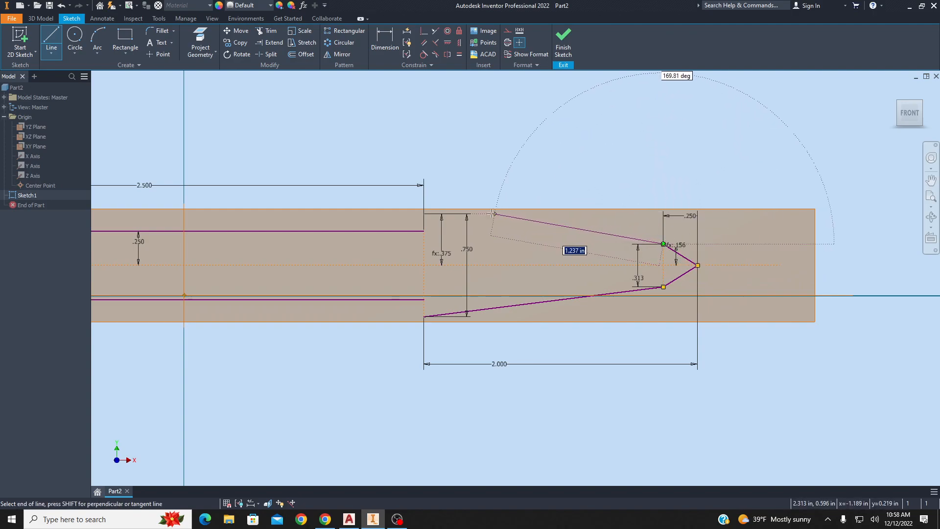
double_click(425, 214)
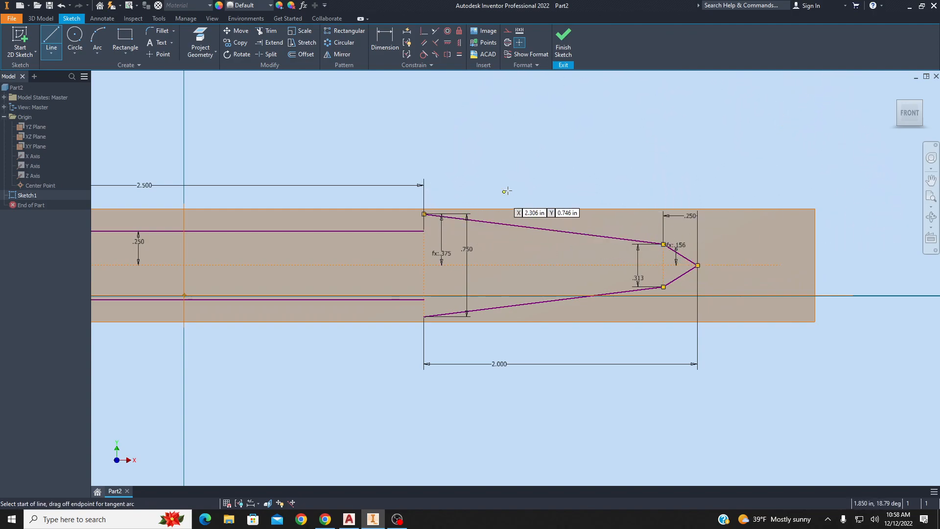
key(Escape)
Sketch a circle below the chisel profile.
middle_drag(416, 242, 572, 201)
middle_drag(627, 222, 574, 218)
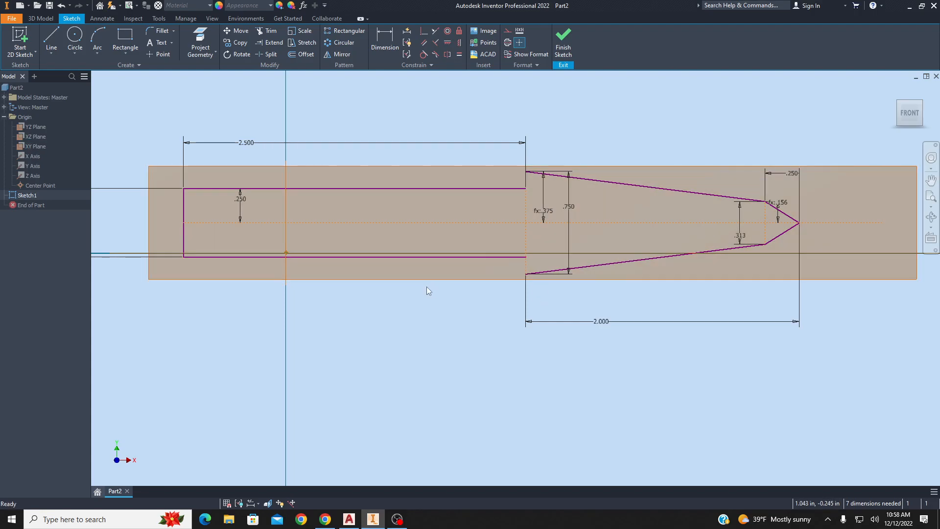
click(71, 38)
click(330, 439)
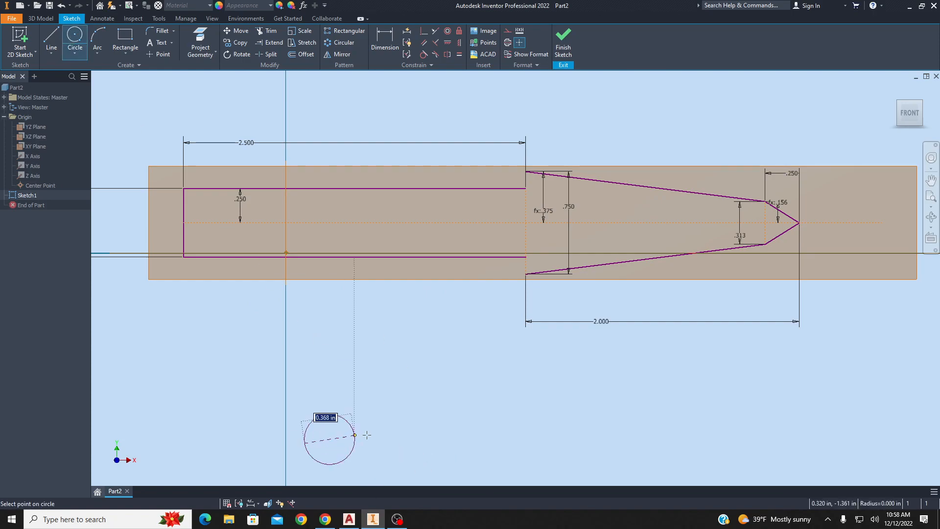
click(394, 430)
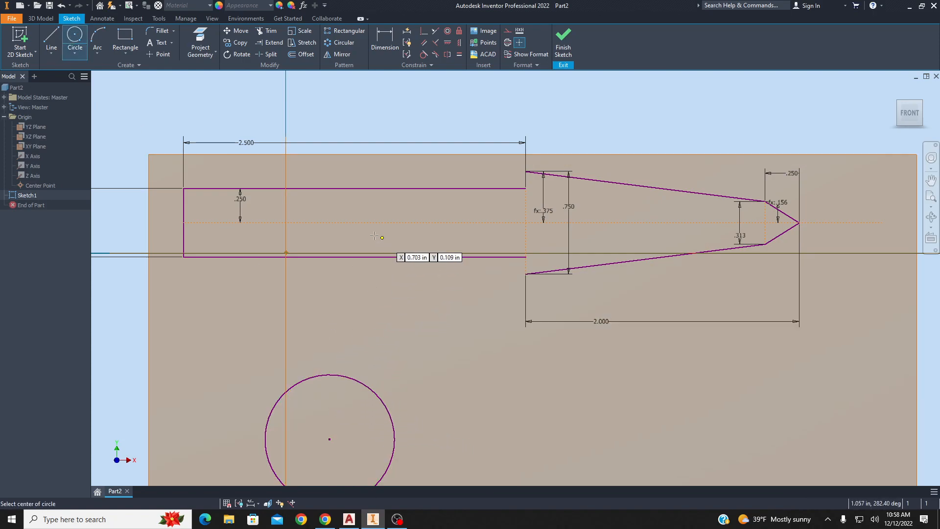
Check the 3/4 R callout in the AutoCAD drawing and dimension the circle's diameter as 1.5 in.
click(349, 519)
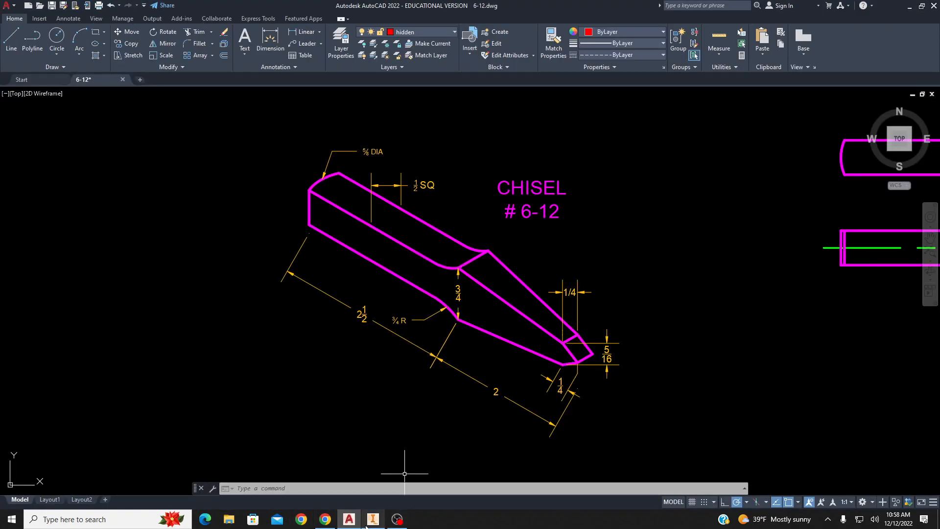
click(371, 522)
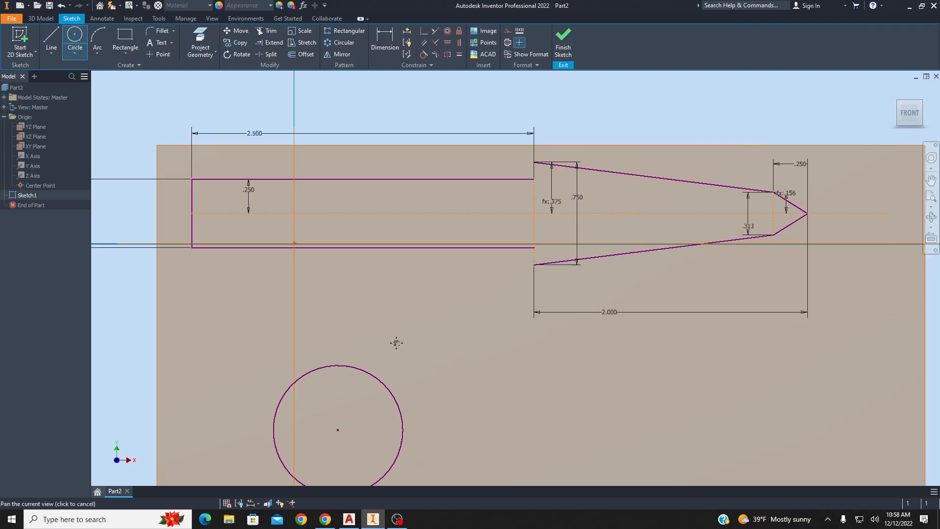
key(d)
click(356, 341)
click(343, 372)
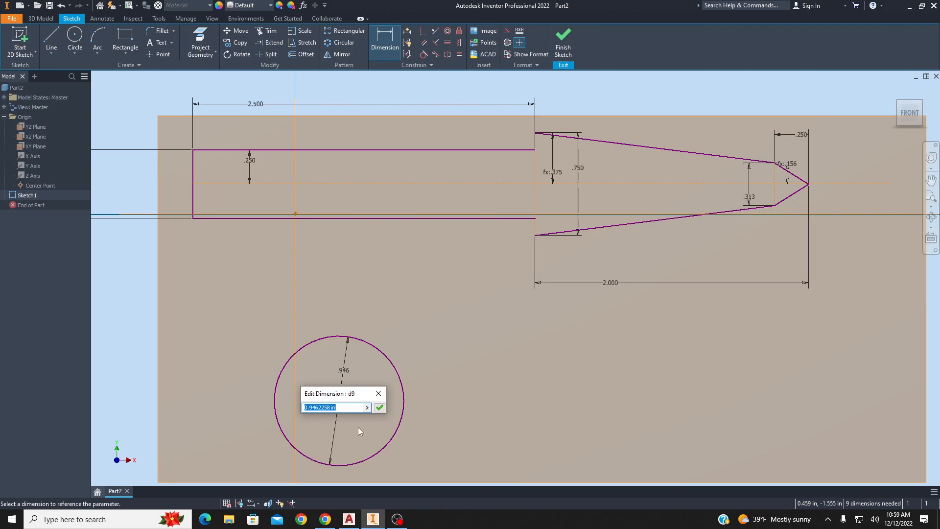
text(1.5)
key(Return)
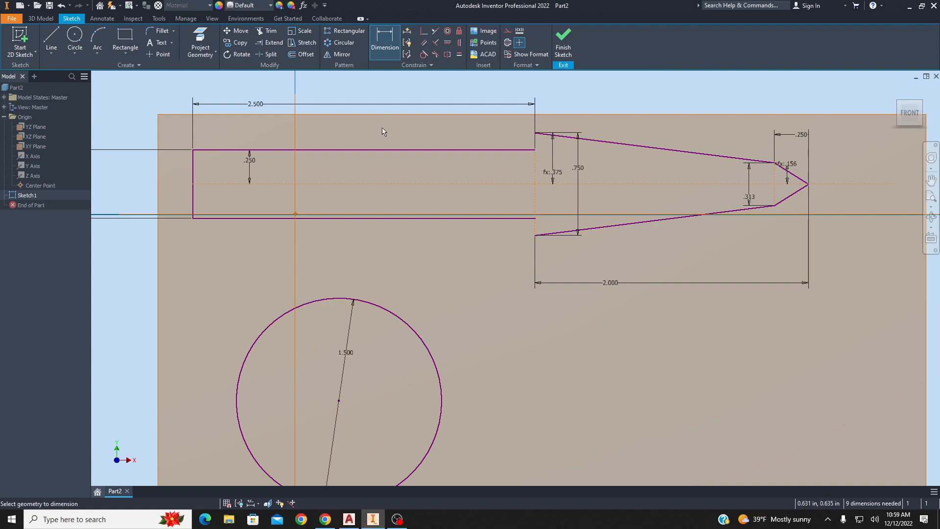
Make the lower circle tangent to the shank's bottom edge.
click(423, 55)
click(339, 299)
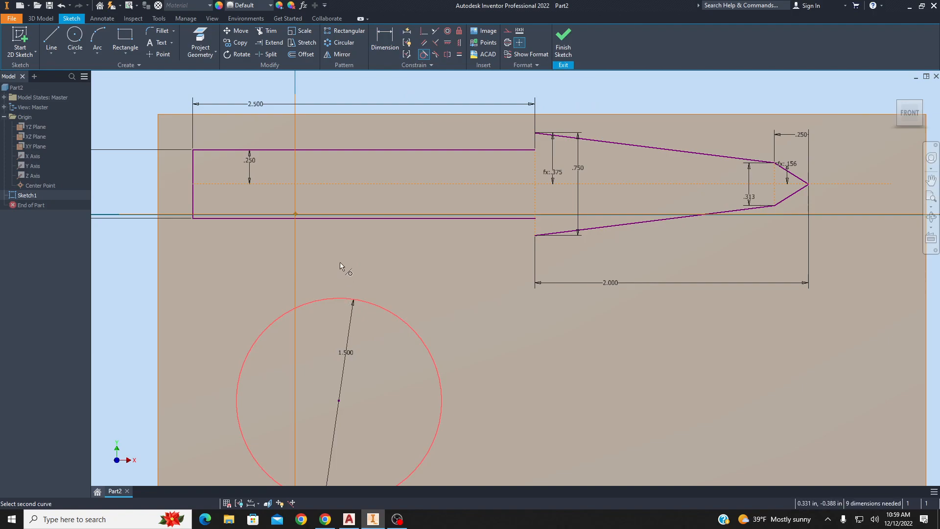
click(341, 219)
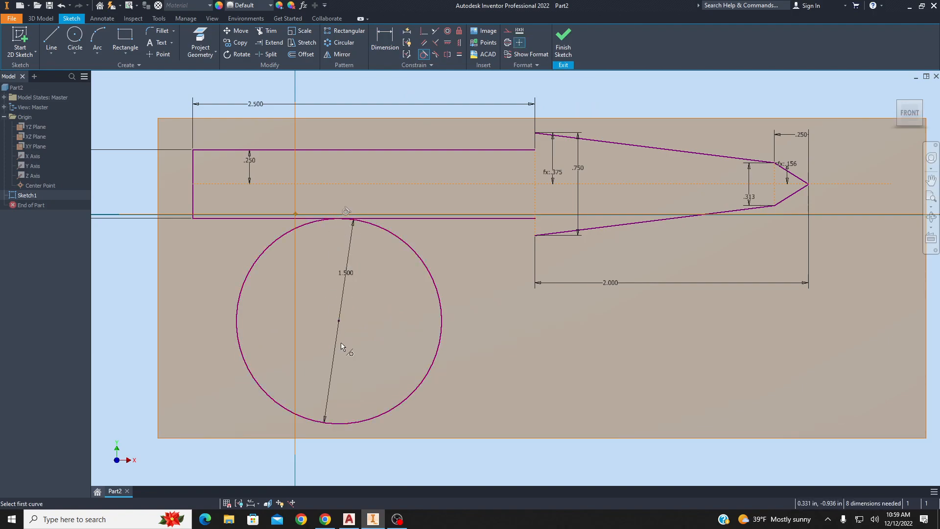
middle_drag(535, 261, 434, 287)
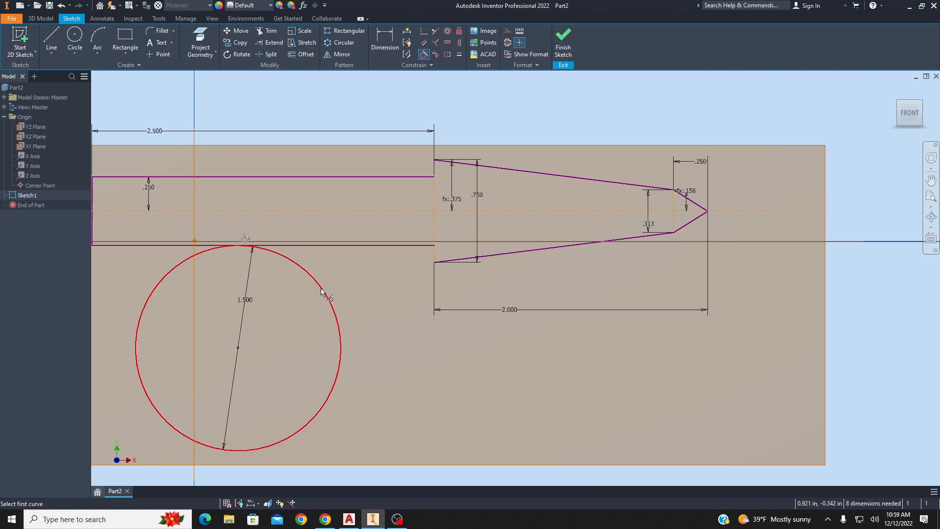
key(Escape)
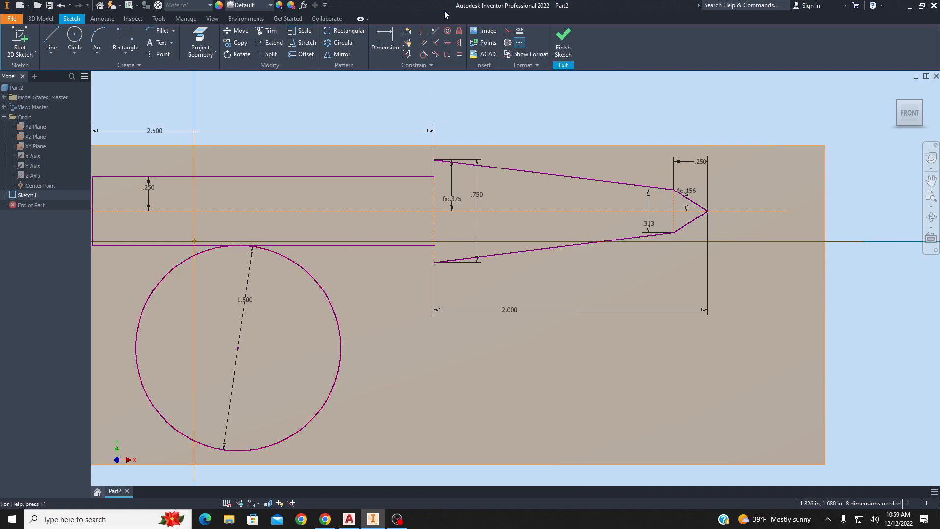
Constrain the lower circle to pass through the shoulder's bottom corner with a Coincident constraint.
click(425, 35)
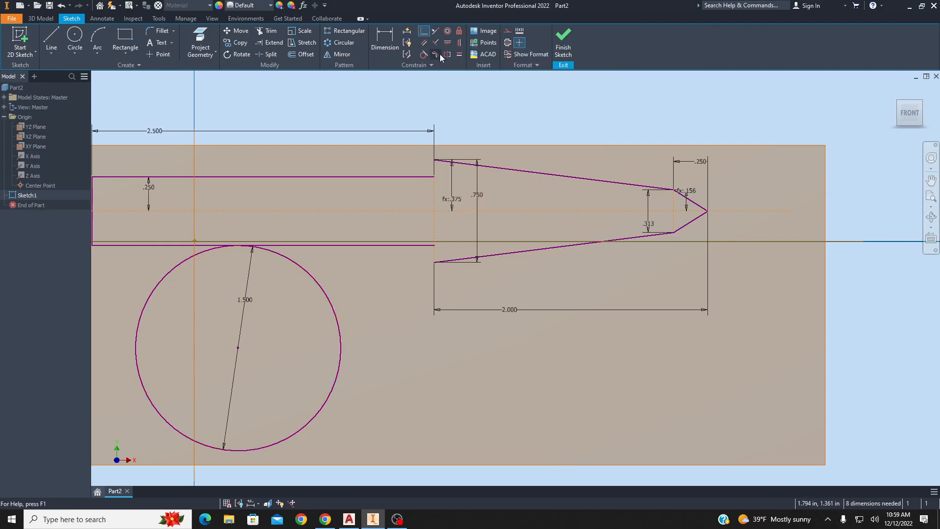
click(430, 33)
click(328, 294)
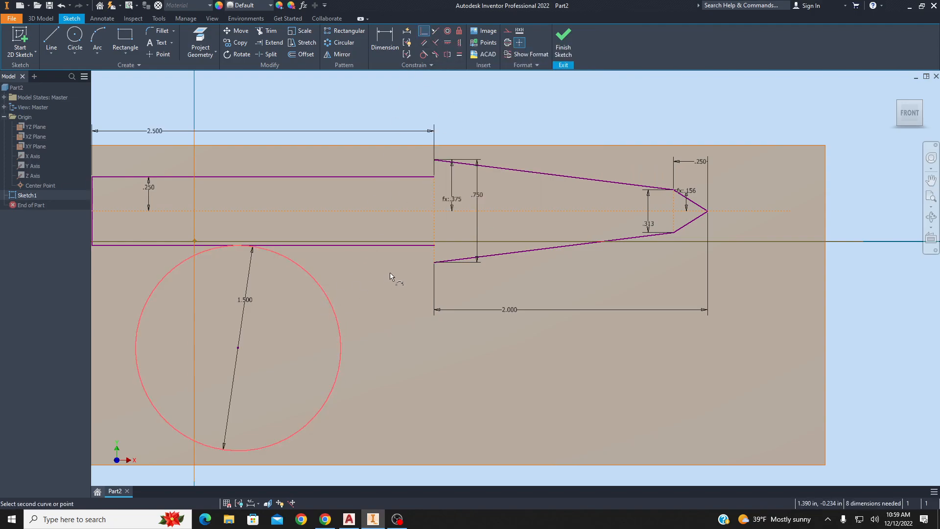
click(434, 265)
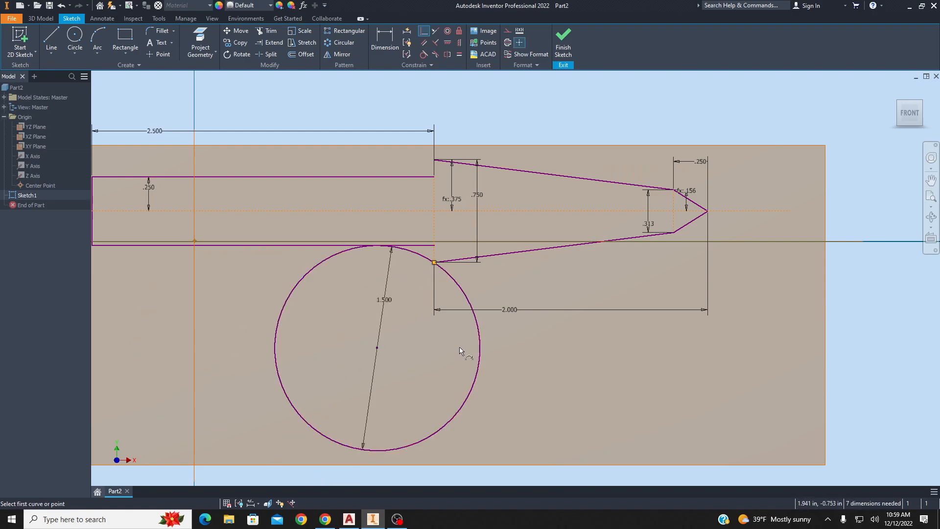
Trim away the lower circle's portion inside the profile.
key(x)
click(481, 354)
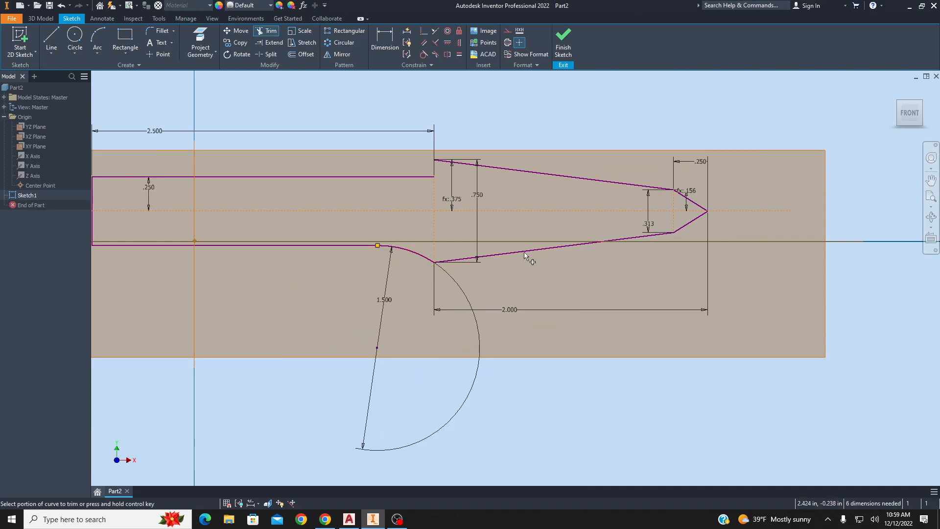
Sketch a second circle above the chisel profile.
middle_drag(447, 232, 480, 272)
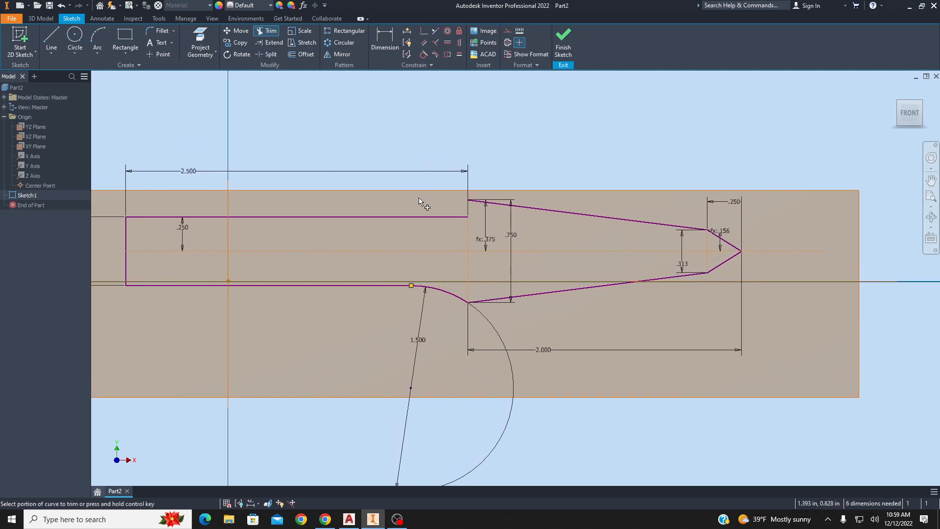
mouse_move(347, 136)
middle_down()
mouse_move(363, 224)
mouse_move(375, 239)
middle_up()
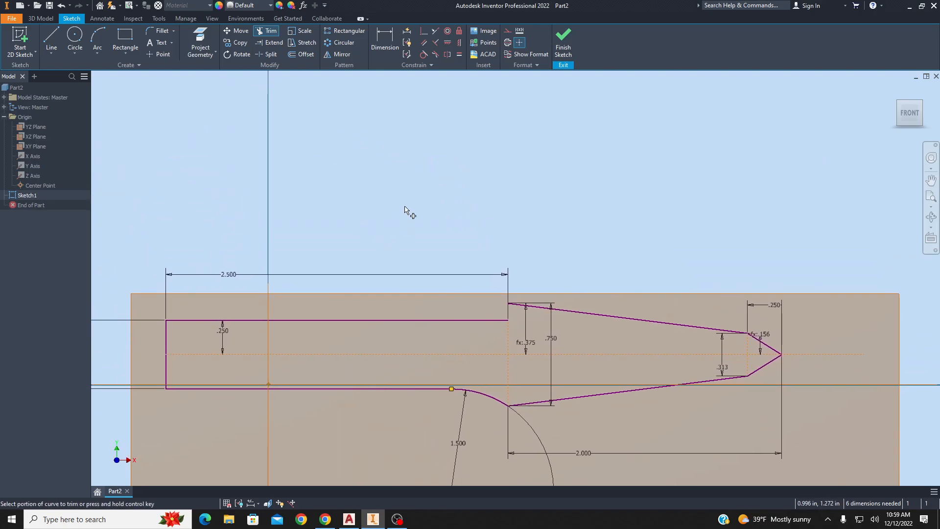
click(75, 39)
click(295, 152)
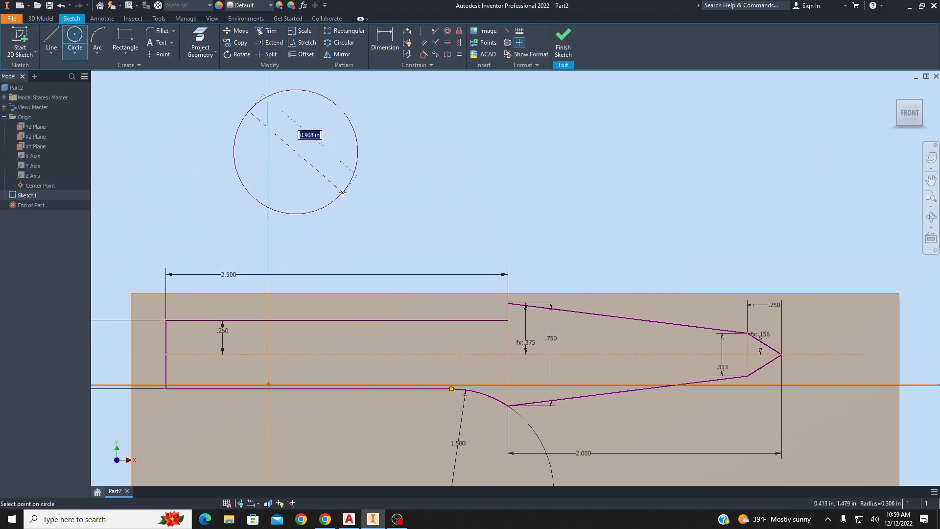
click(343, 192)
Dimension the upper circle's diameter as 1.5 in.
key(d)
click(343, 193)
click(328, 181)
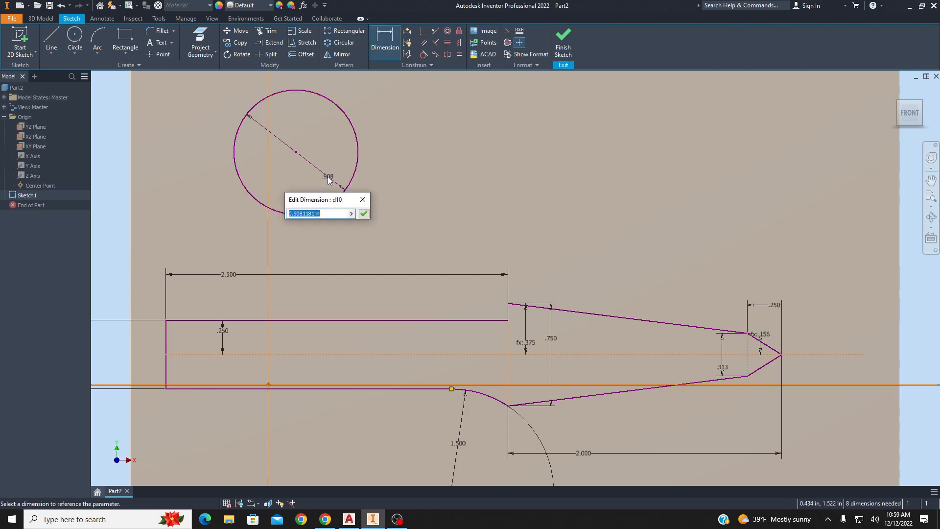
text(1.5)
key(Return)
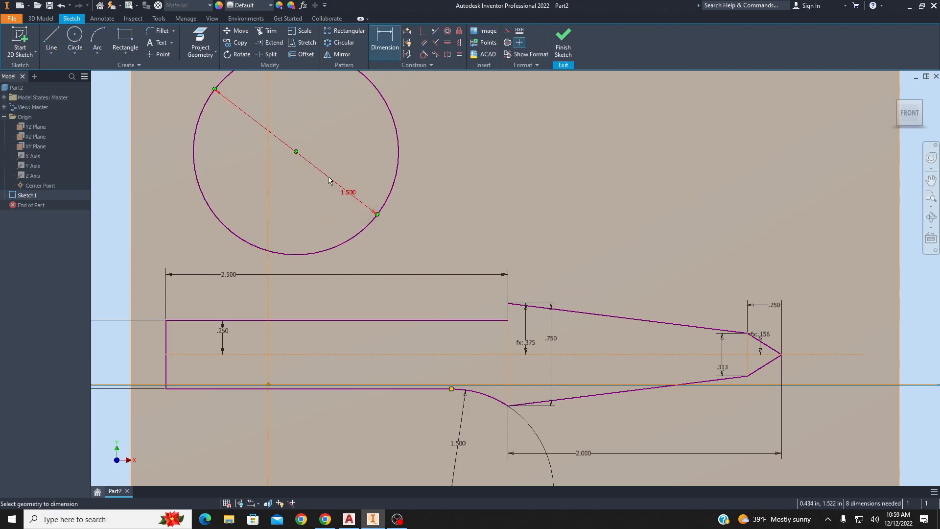
Make the upper circle tangent to the shank's top edge.
click(424, 54)
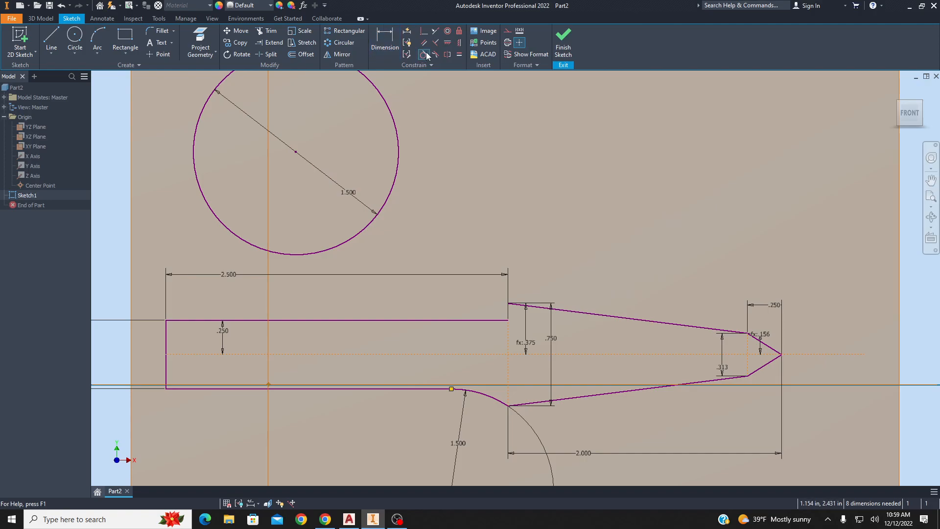
click(336, 249)
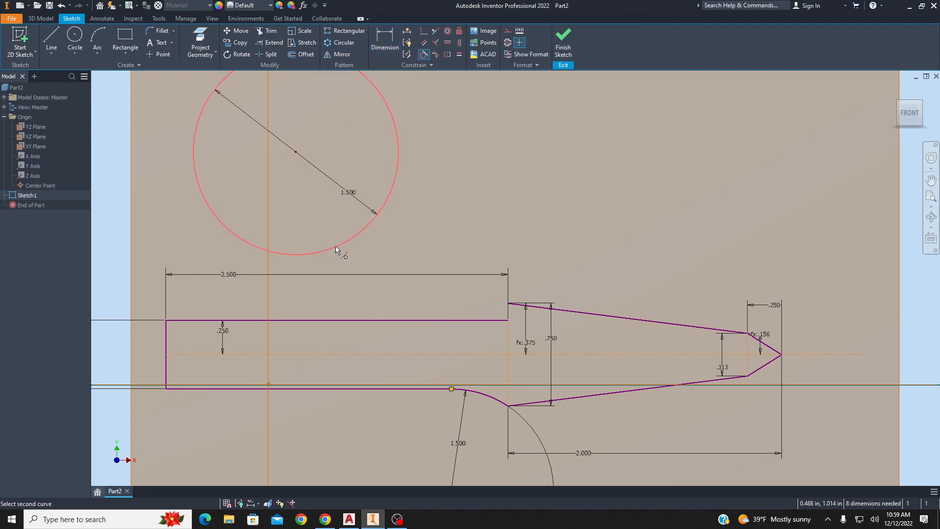
click(324, 321)
Constrain the upper circle to pass through the shoulder's top corner.
click(424, 31)
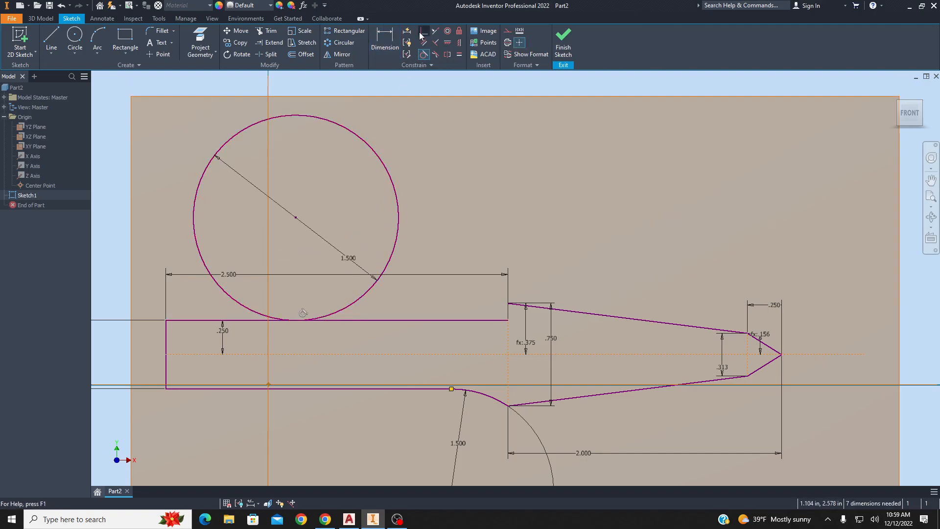
click(396, 190)
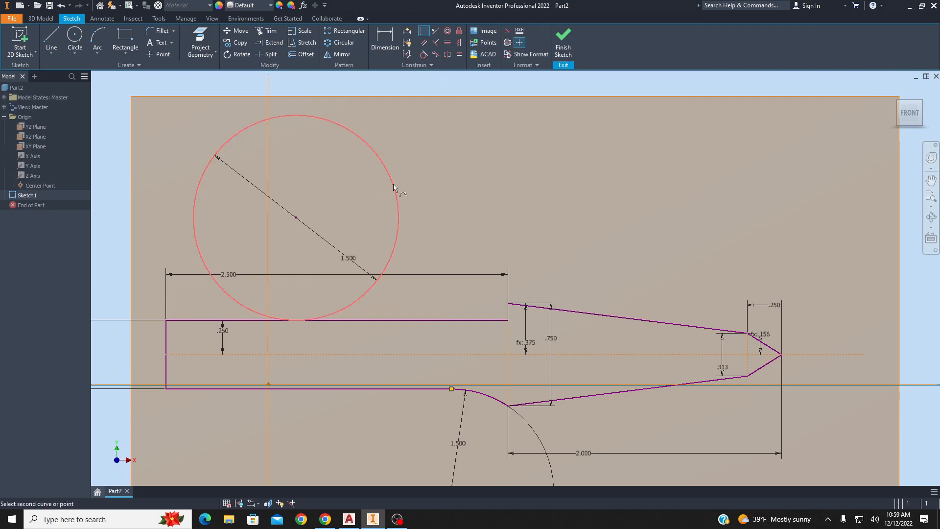
click(508, 304)
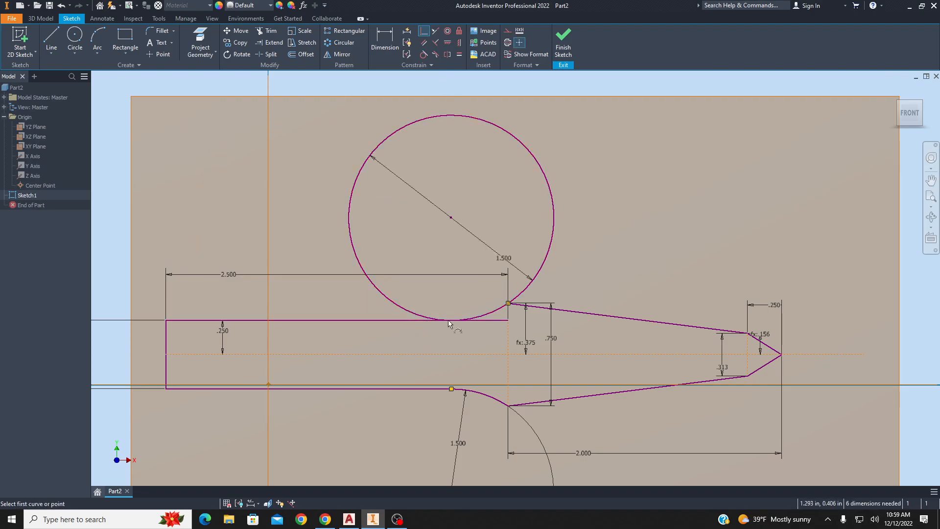
Trim the upper circle, removing its excess portions.
key(x)
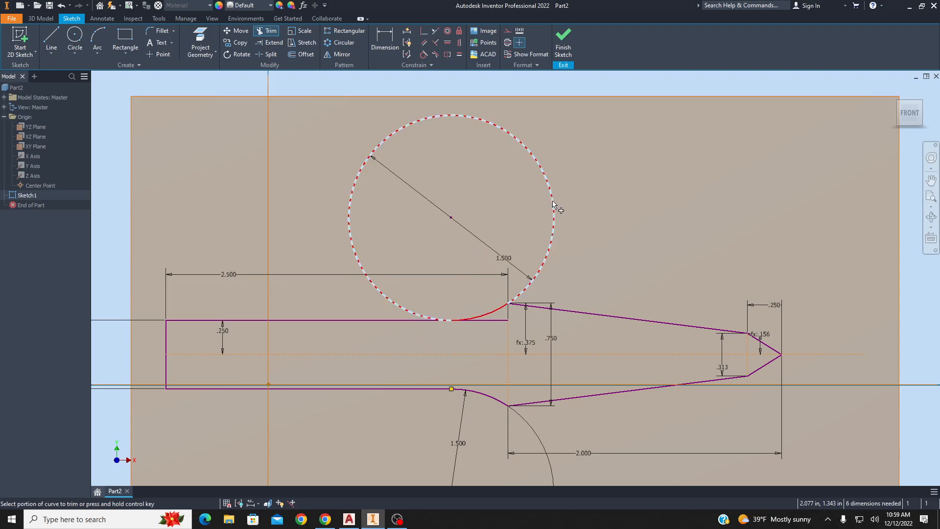
click(558, 210)
click(494, 321)
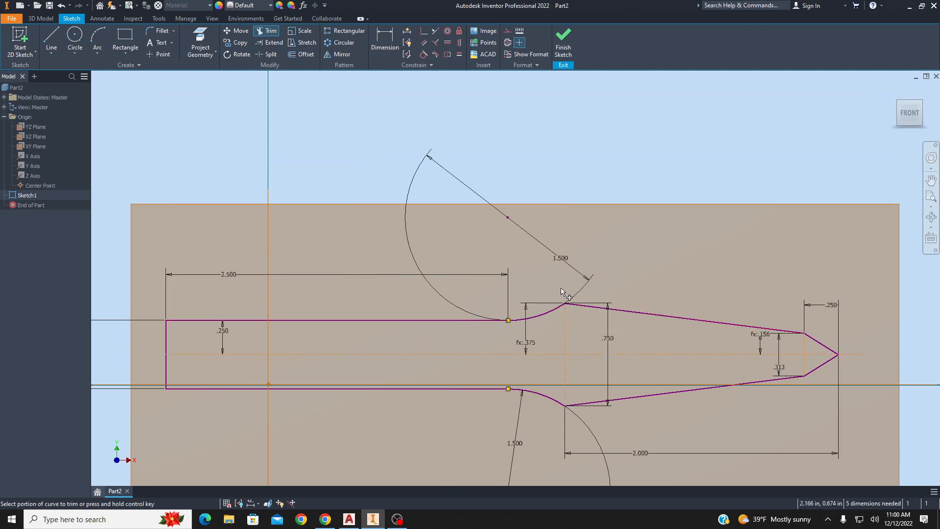
middle_drag(507, 292, 453, 201)
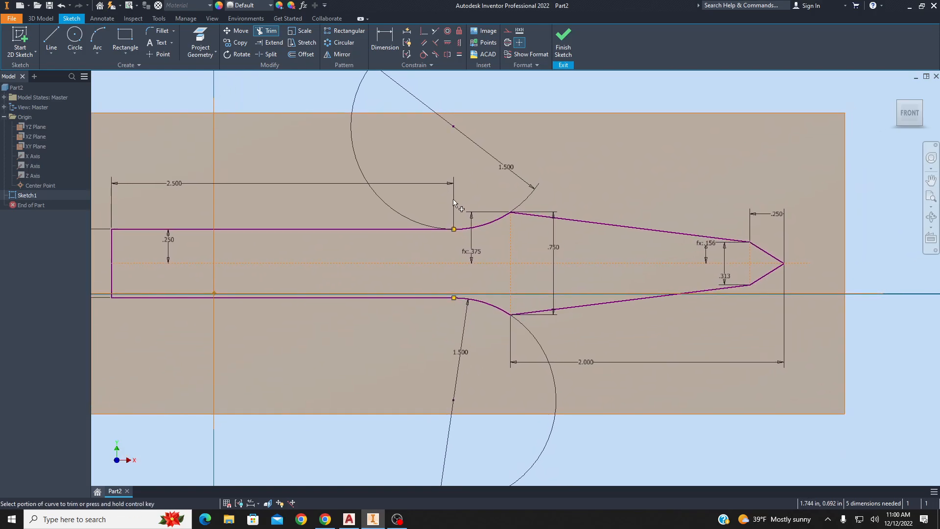
Trim the leftover arc segment beside the shoulder and delete the shank's 2.500 length dimension.
key(ctrl)
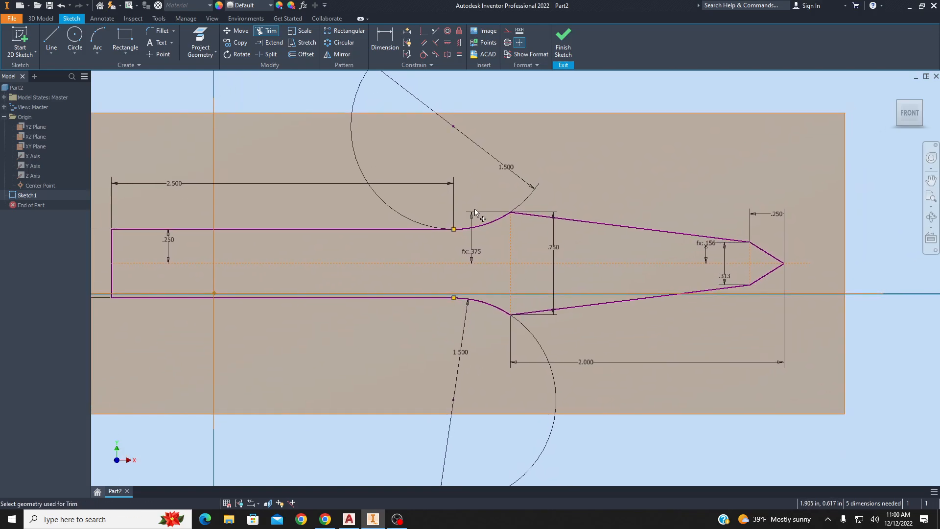
click(476, 213)
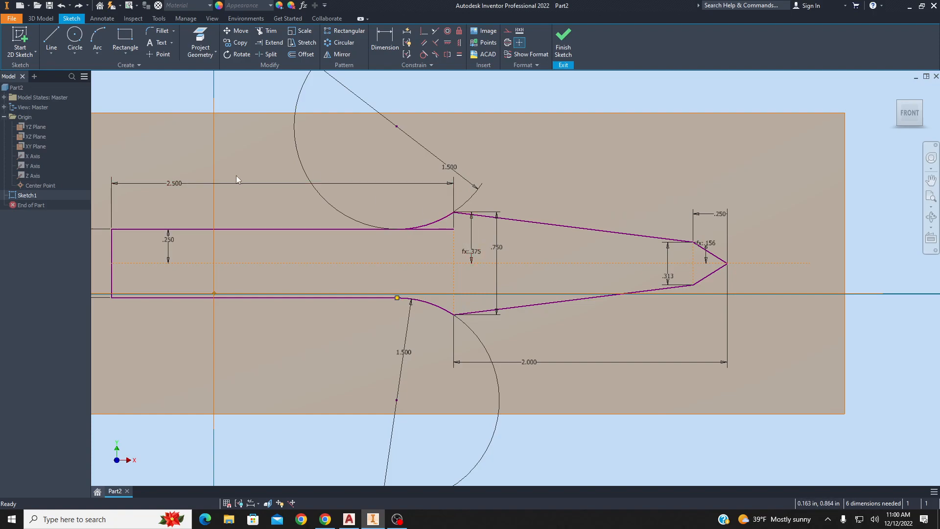
click(224, 182)
key(Delete)
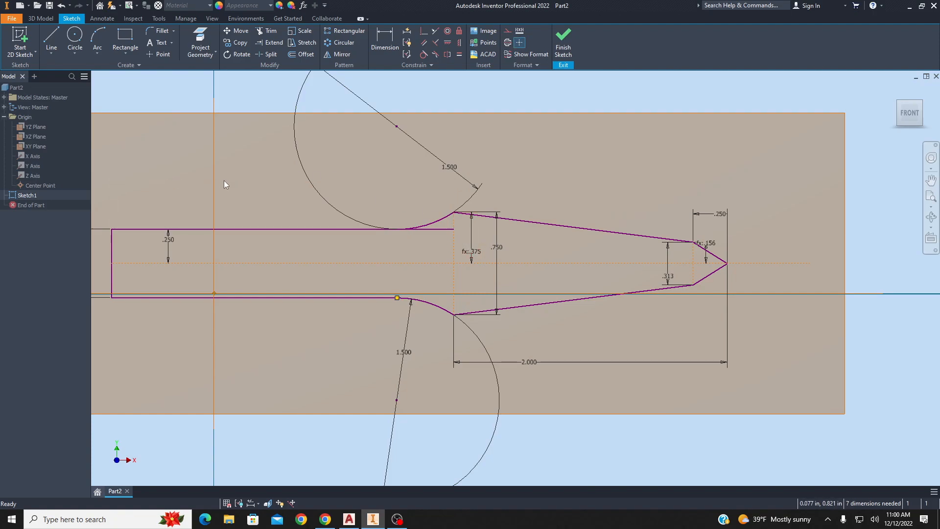
Dimension the shank length from its left end to the shoulder as 2.5 in.
key(d)
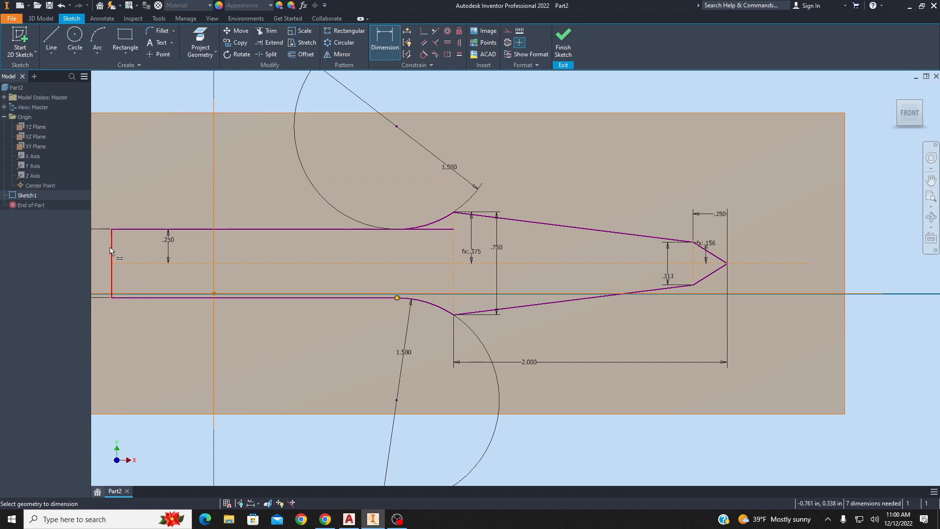
click(453, 257)
click(387, 249)
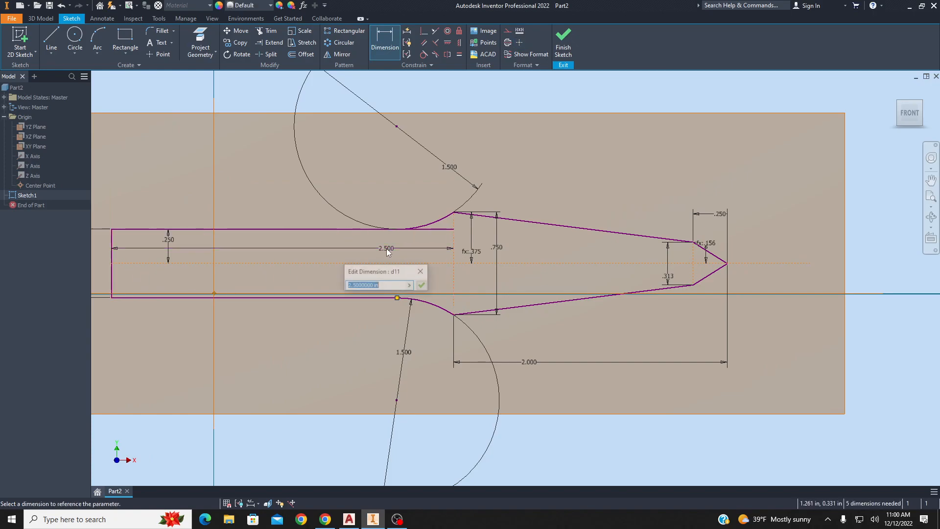
click(421, 285)
Trim the shank's top edge overhang past the arc and finish the sketch.
key(x)
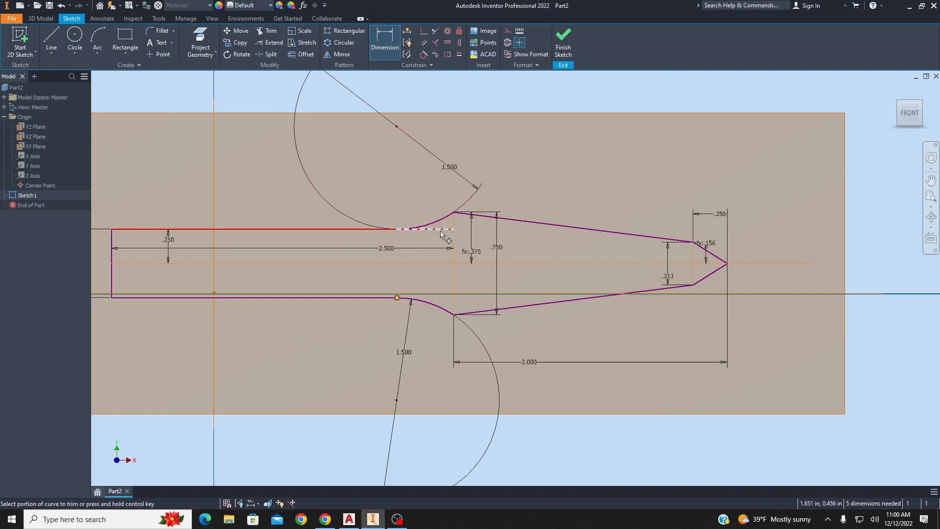
click(441, 231)
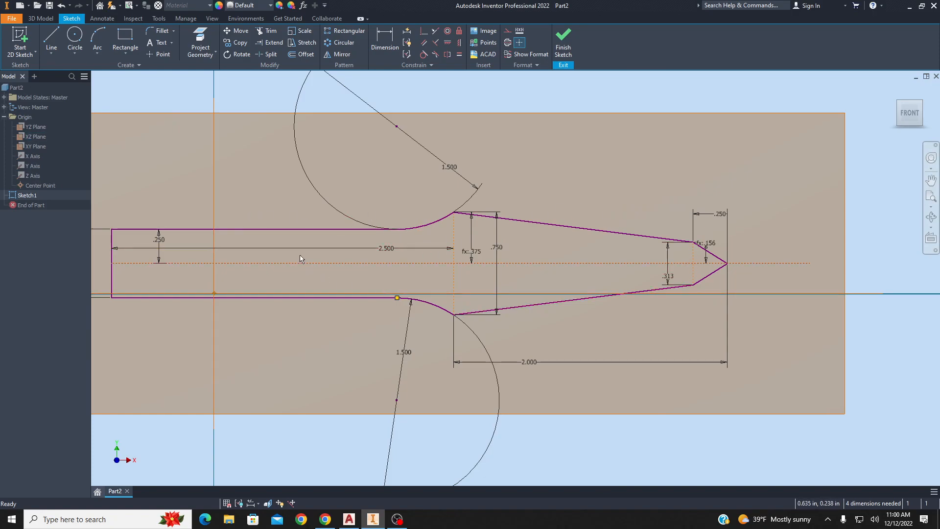
click(563, 42)
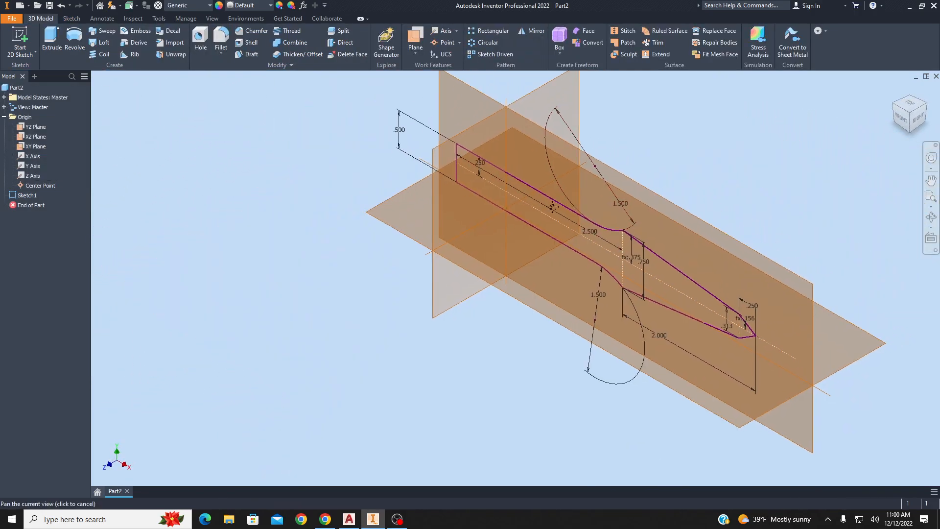
Extrude the chisel profile into a solid body.
click(60, 37)
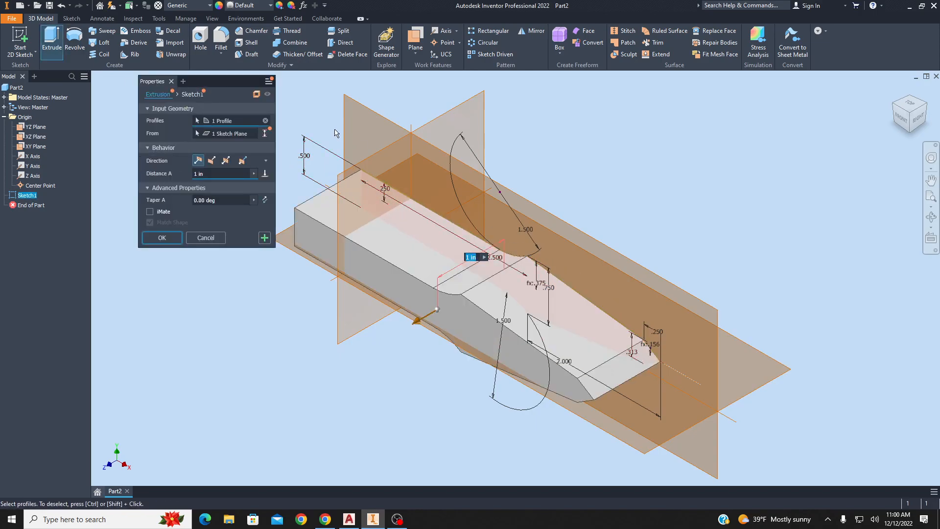
click(256, 95)
click(257, 94)
click(256, 95)
click(257, 94)
click(208, 175)
key(Return)
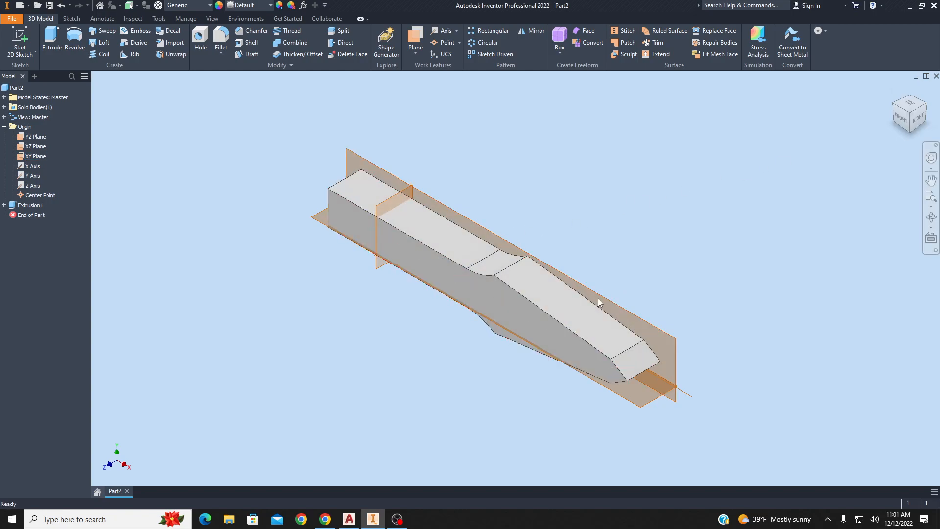
Create a work plane offset 1.250 in from the XZ plane above the part.
mouse_move(902, 127)
mouse_down()
mouse_move(926, 104)
mouse_move(911, 123)
mouse_up()
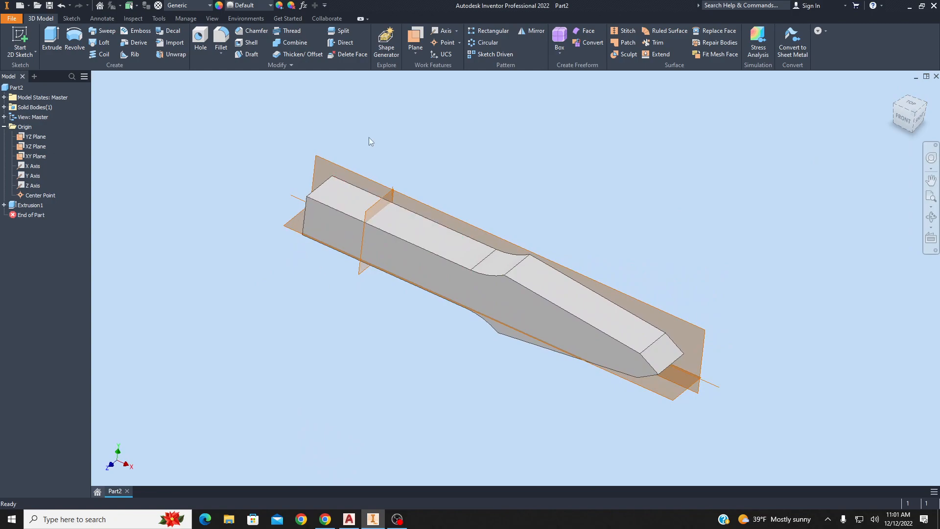
click(415, 39)
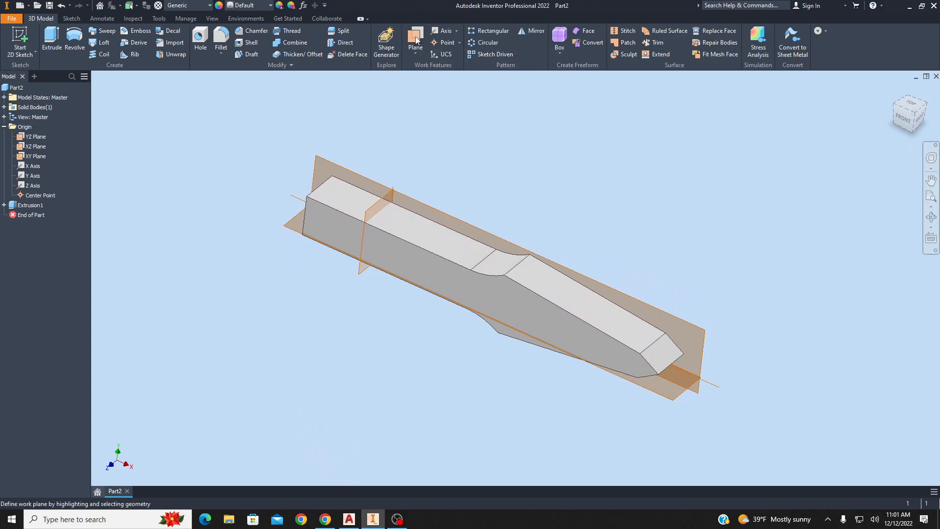
drag(666, 397, 674, 300)
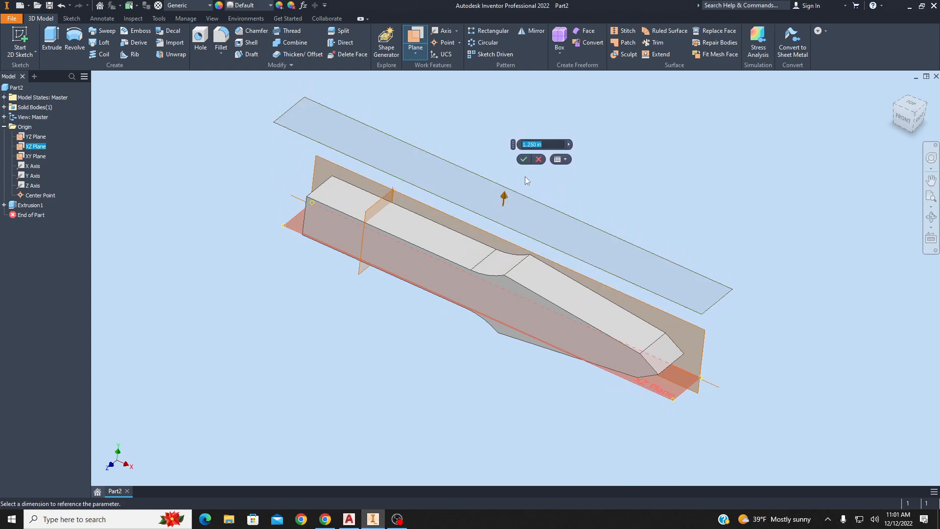
click(523, 160)
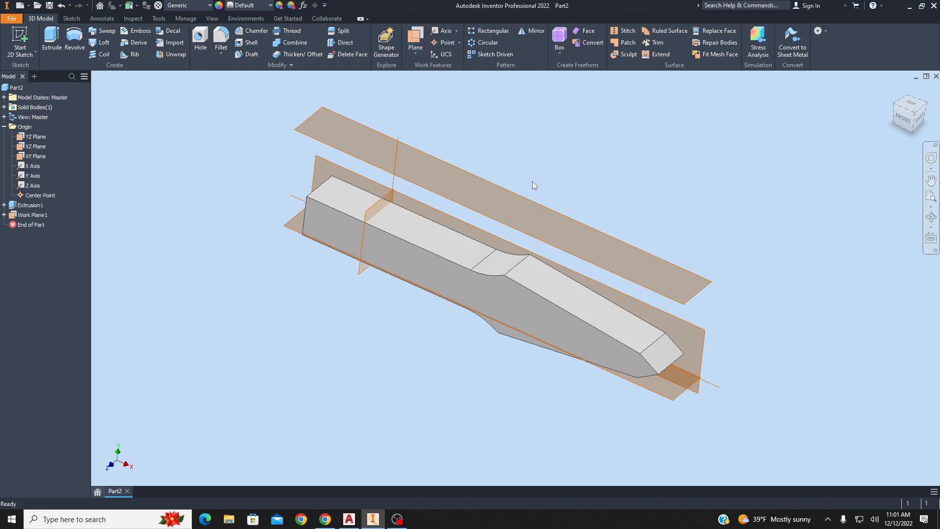
Start a new sketch on the offset work plane.
click(907, 125)
shift+middle_drag(655, 192, 656, 217)
click(659, 224)
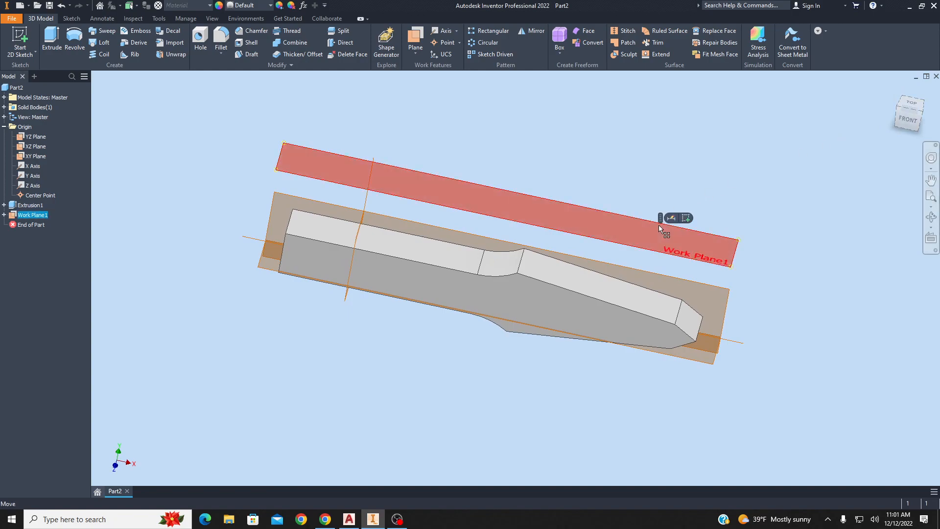
click(686, 218)
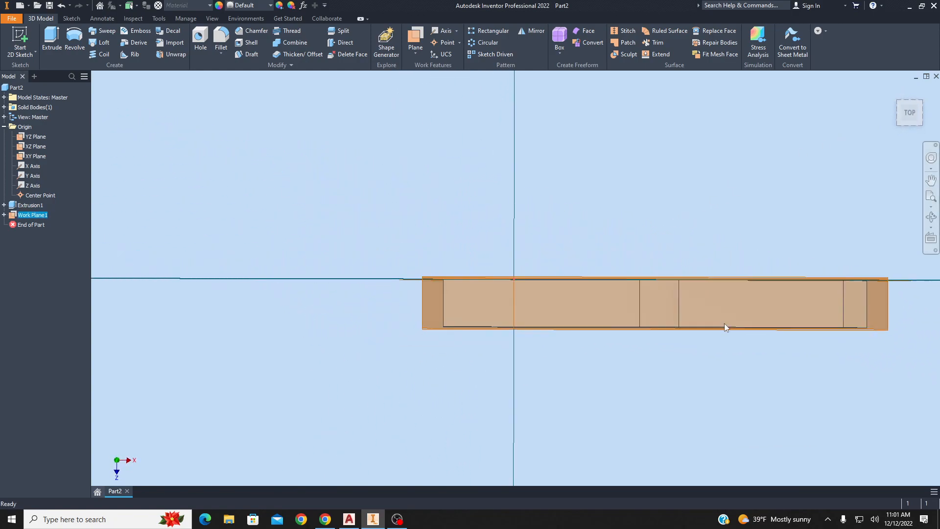
middle_drag(637, 286, 633, 286)
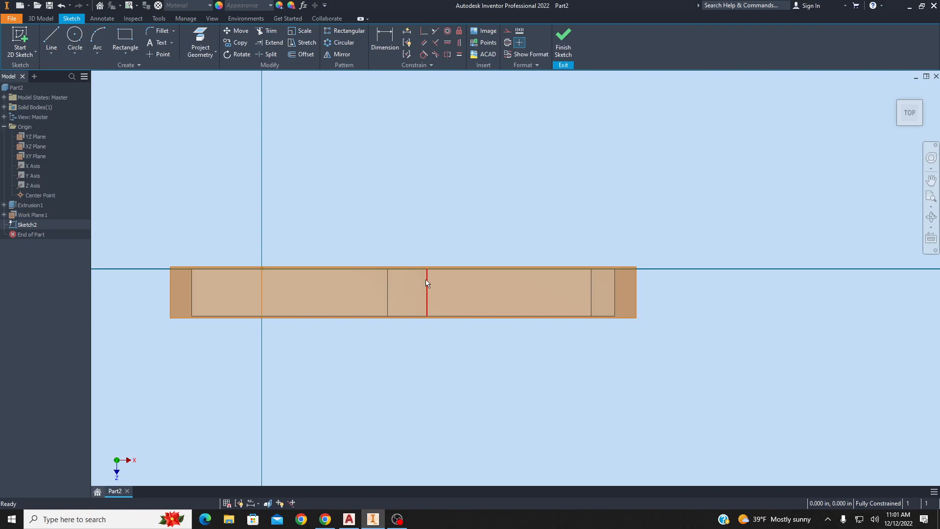
Place sketch points on the projected shoulder edge and the two tip-taper edges.
click(154, 54)
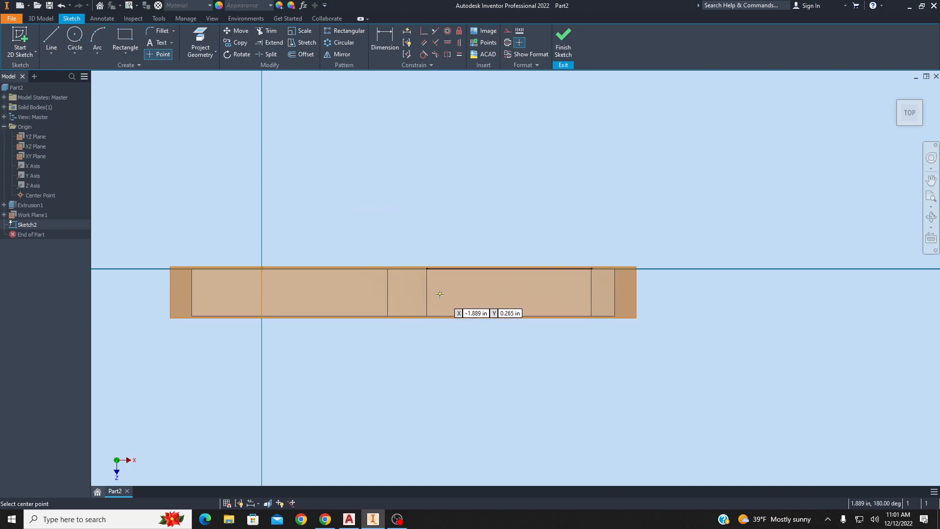
click(426, 268)
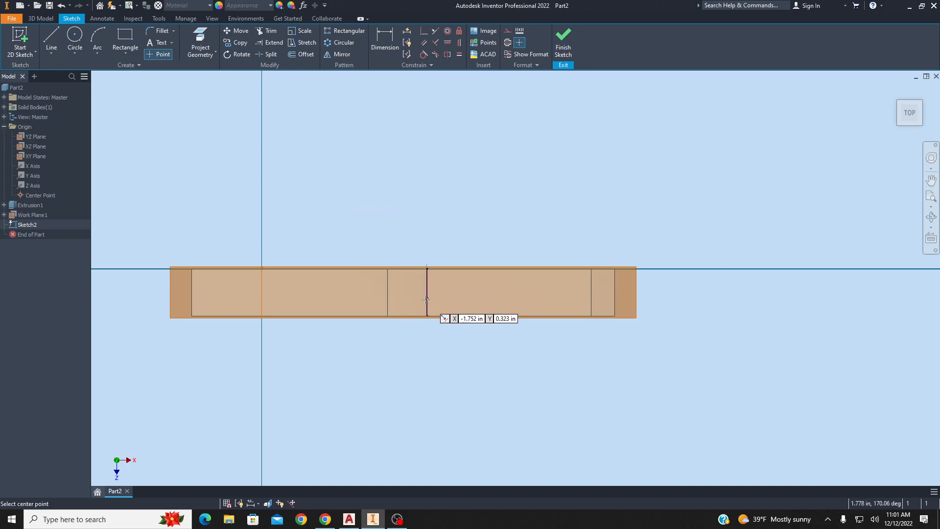
click(591, 293)
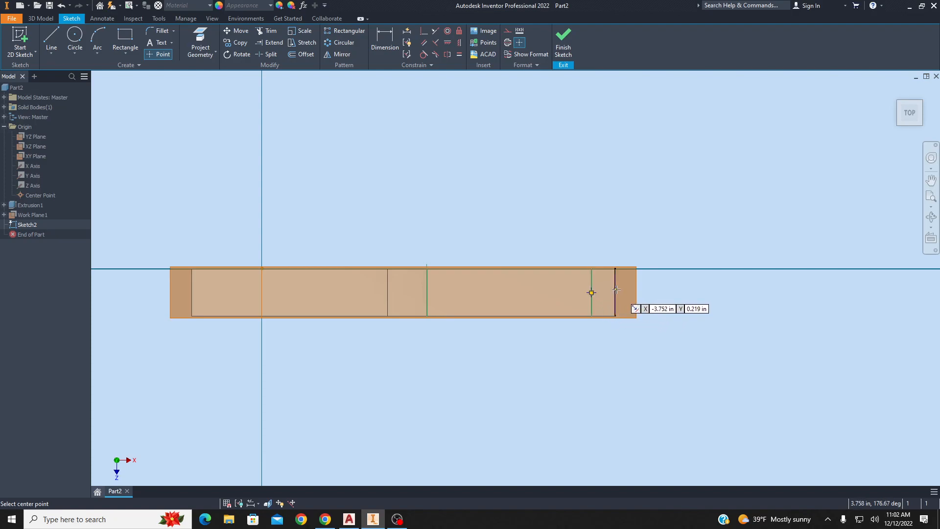
click(614, 292)
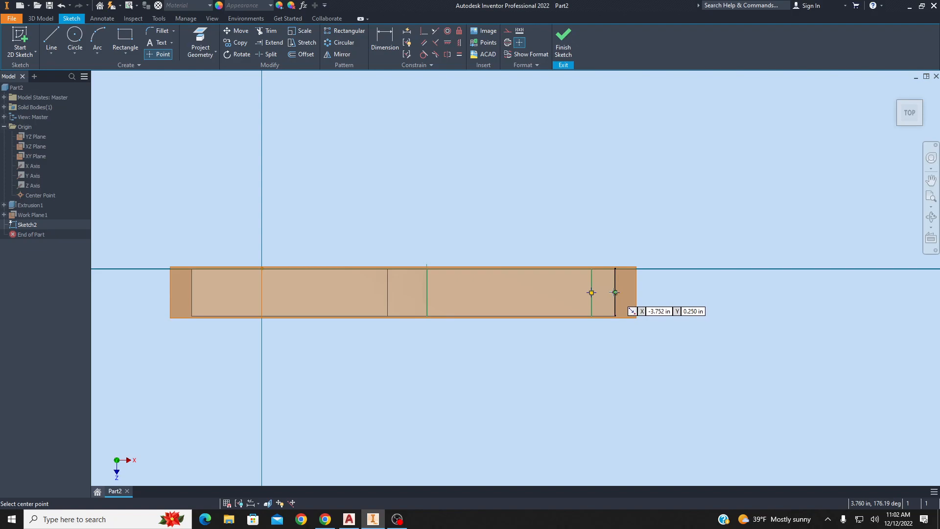
key(Escape)
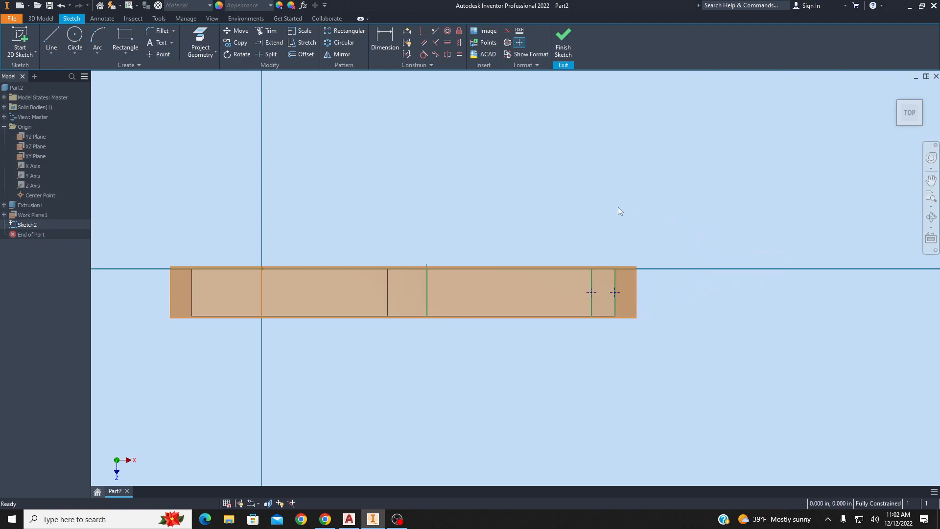
Draw a closed line profile linking the shoulder and tip points to a point beyond the part, then finish the sketch.
click(52, 36)
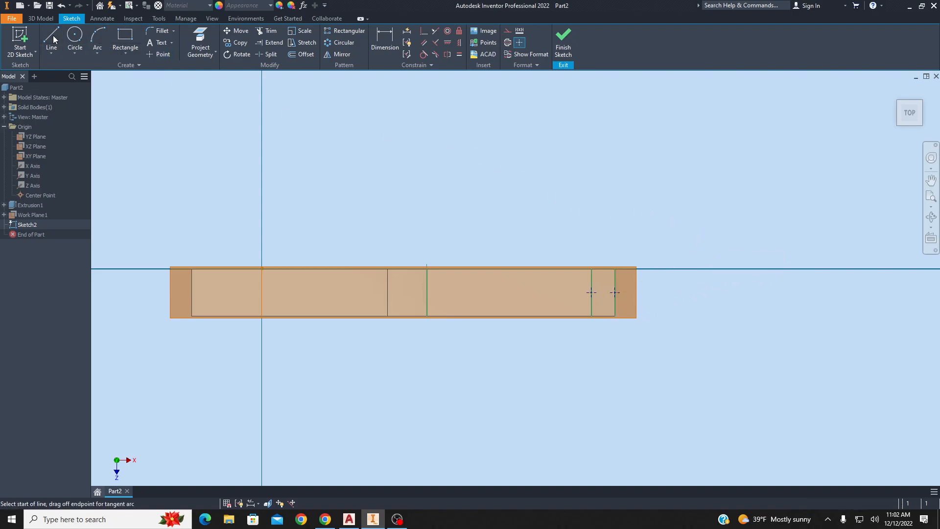
click(427, 267)
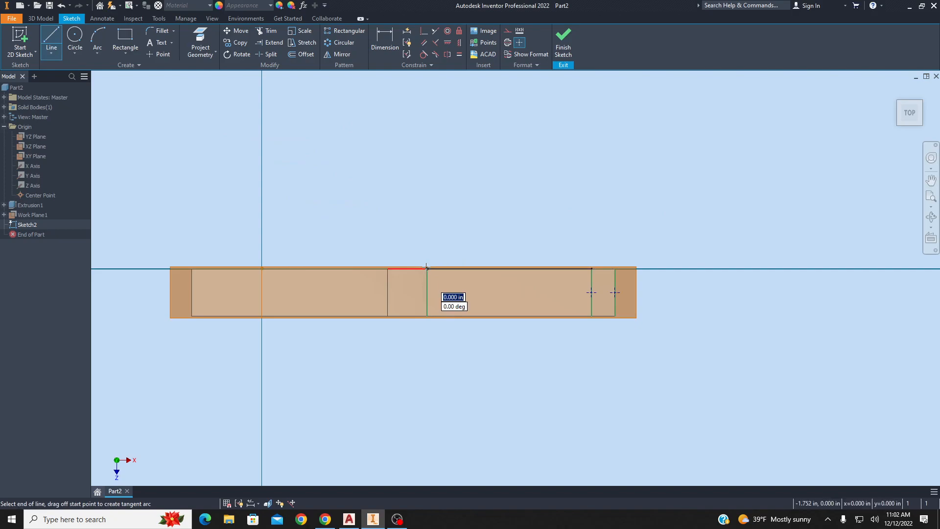
click(591, 293)
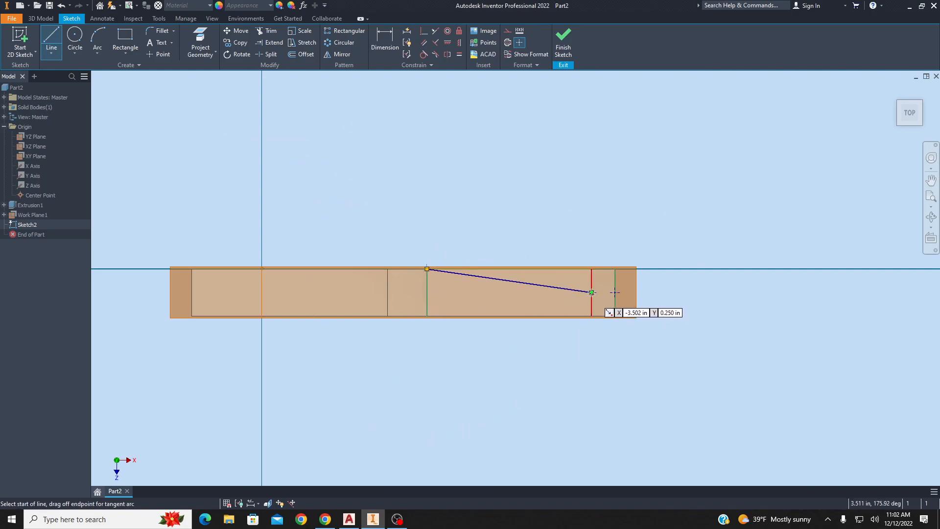
double_click(616, 293)
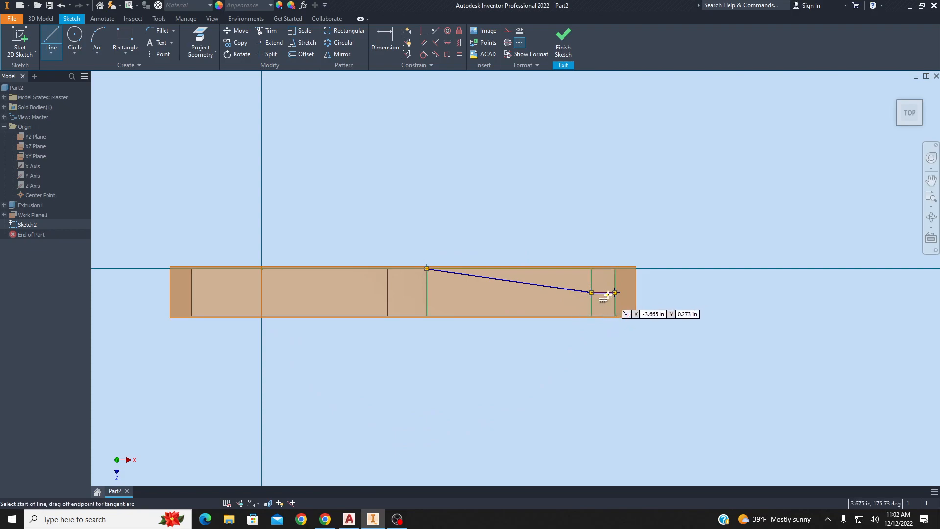
click(616, 293)
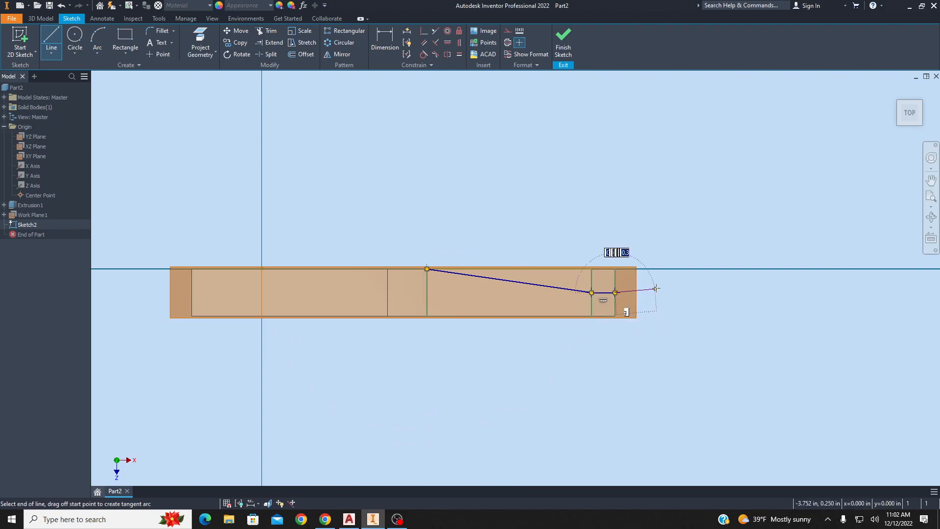
click(701, 222)
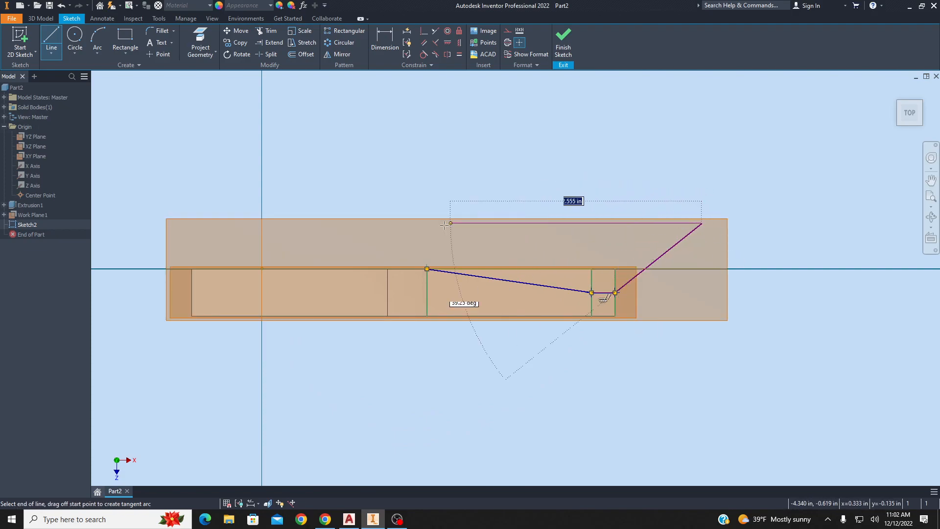
click(427, 269)
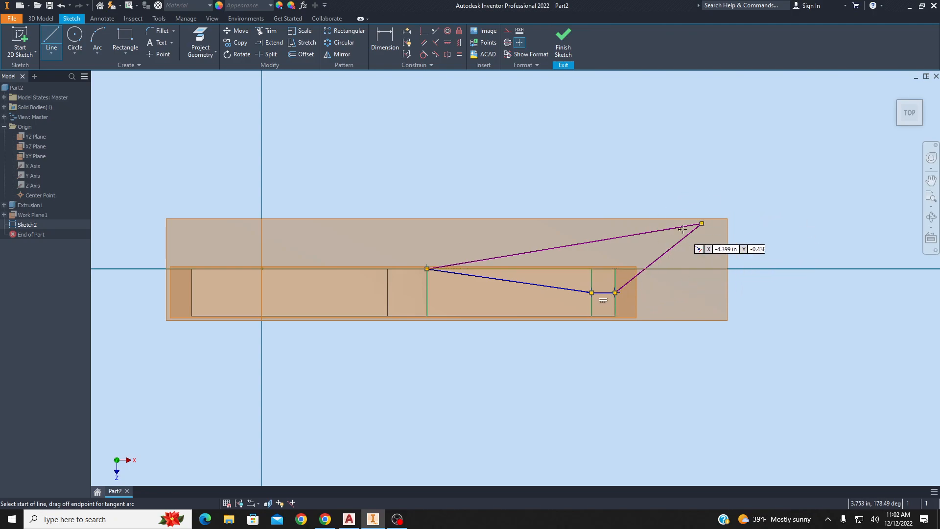
key(Escape)
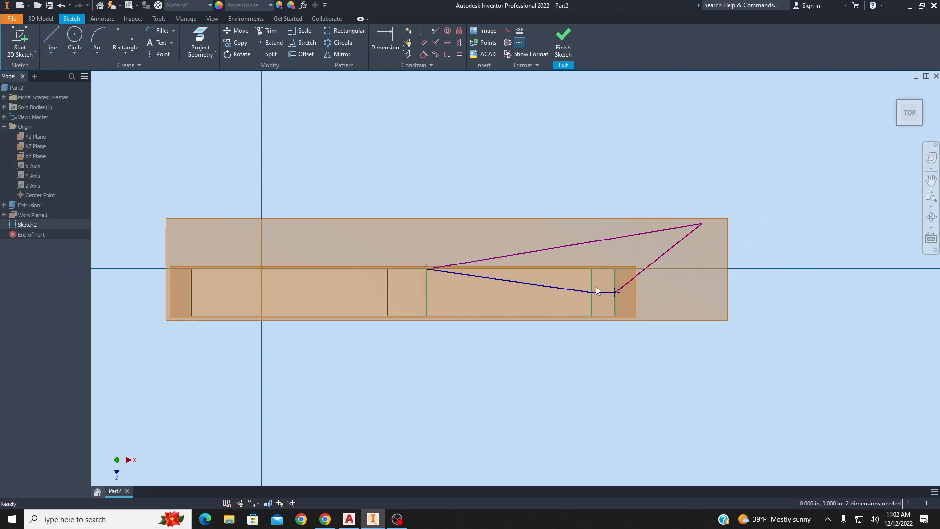
click(570, 46)
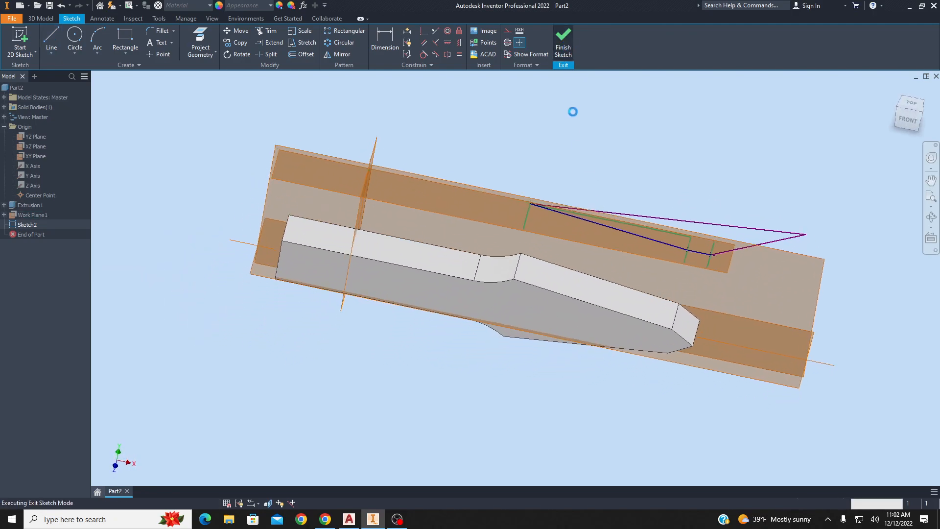
Extrude both new profiles as a cut through all, removing material to form the tip taper.
click(51, 34)
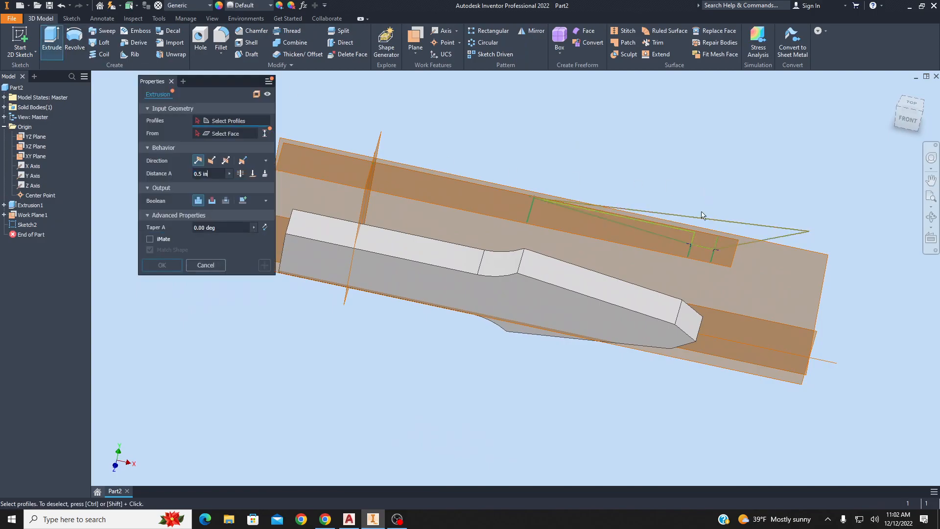
click(680, 234)
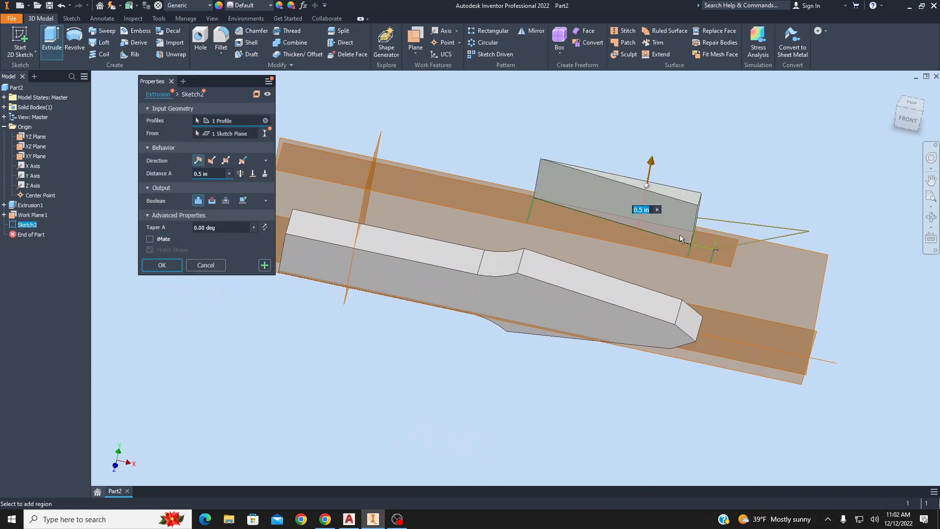
click(704, 238)
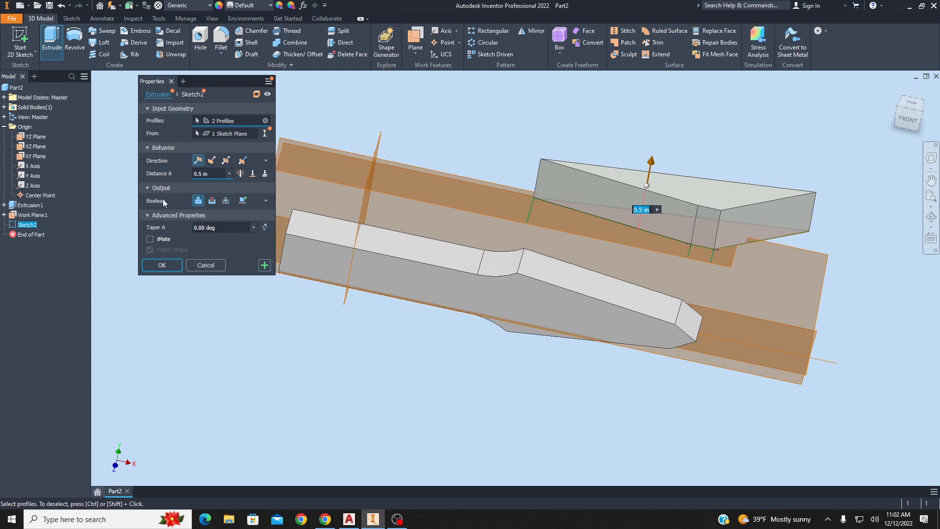
click(212, 200)
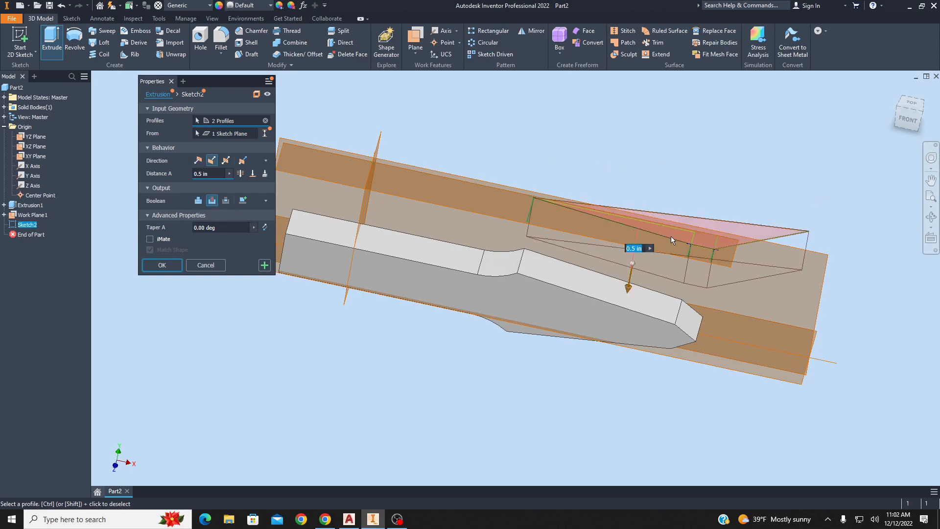
click(241, 174)
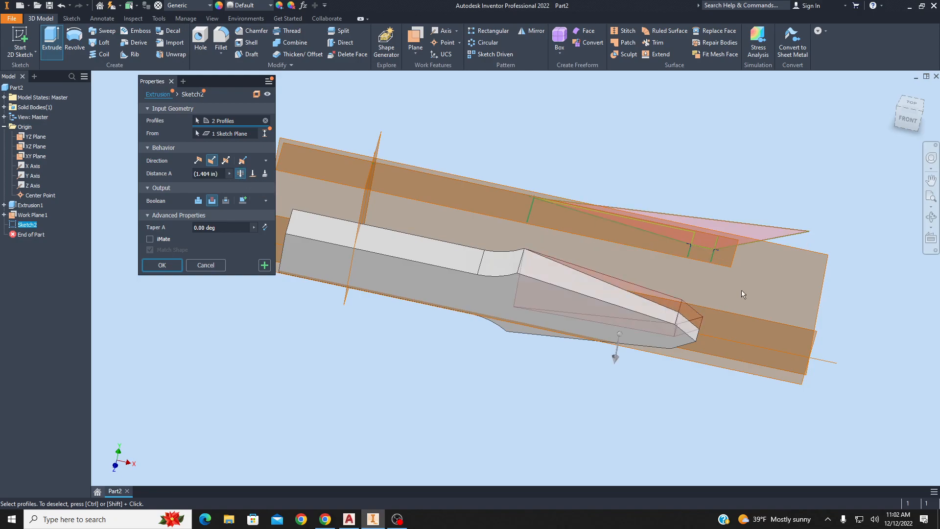
click(911, 103)
mouse_move(911, 104)
mouse_down()
mouse_move(910, 85)
mouse_move(903, 105)
mouse_up()
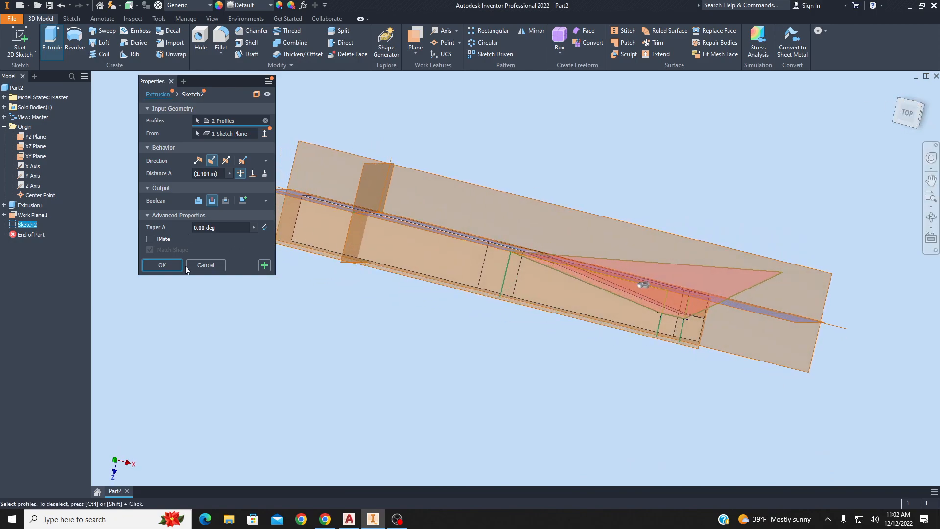
click(162, 265)
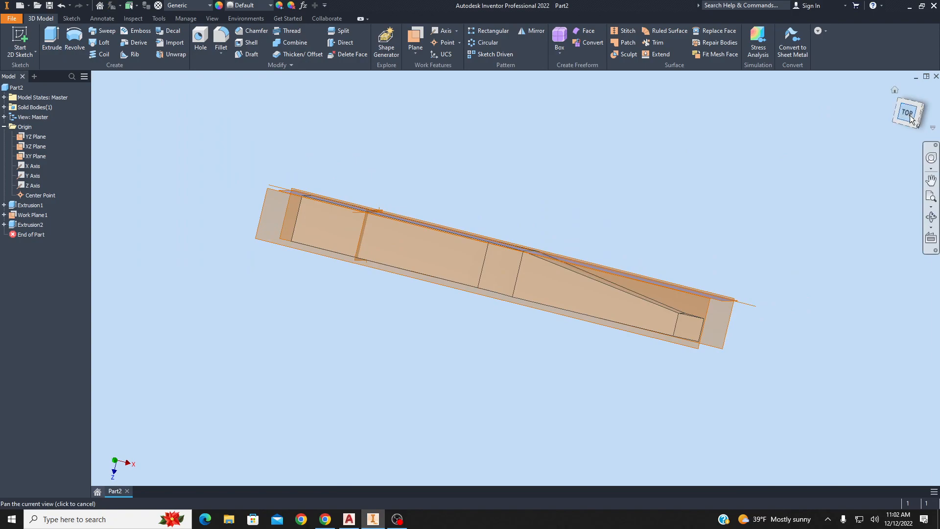
Start a new sketch on the top face of the chisel's shank end.
drag(909, 110, 916, 85)
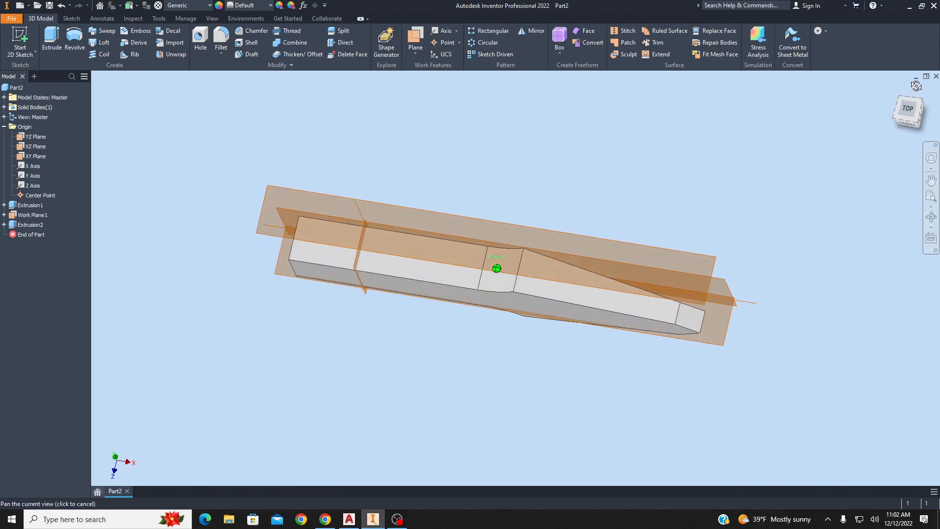
click(914, 119)
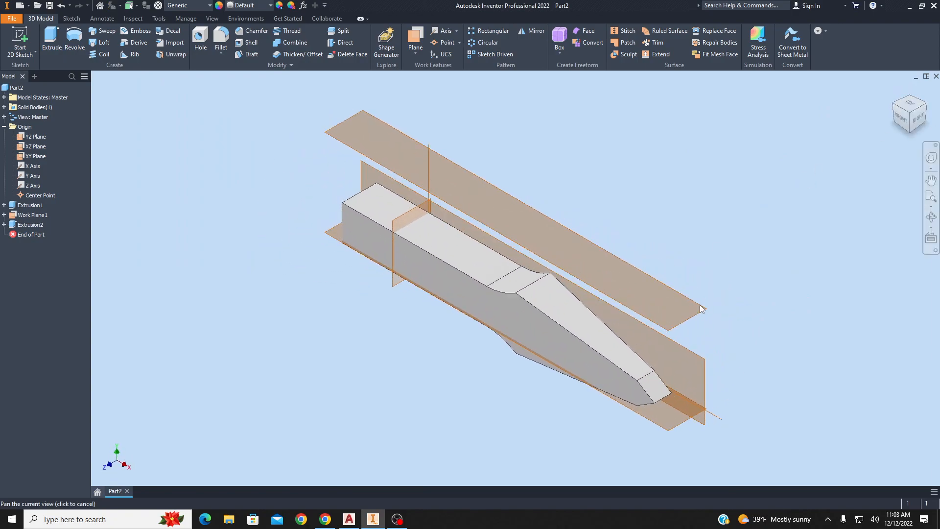
click(917, 117)
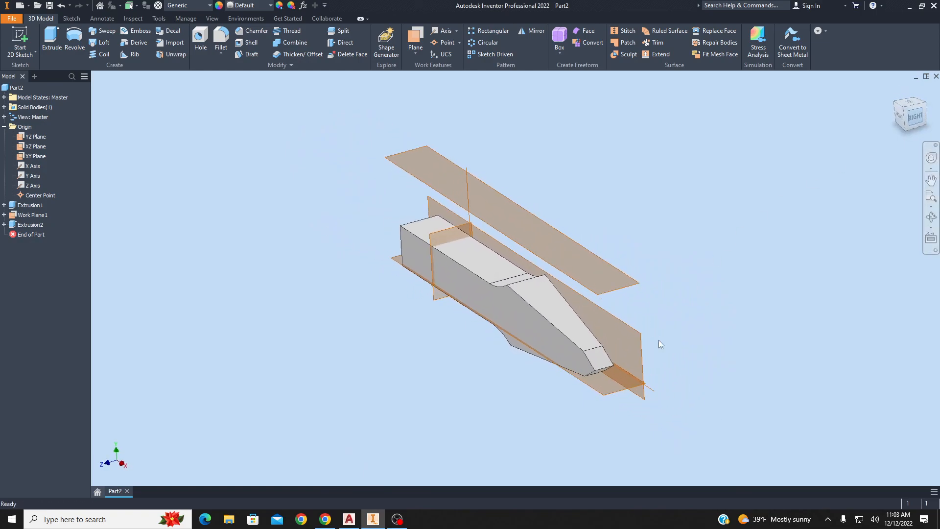
scroll(536, 303, up, 6)
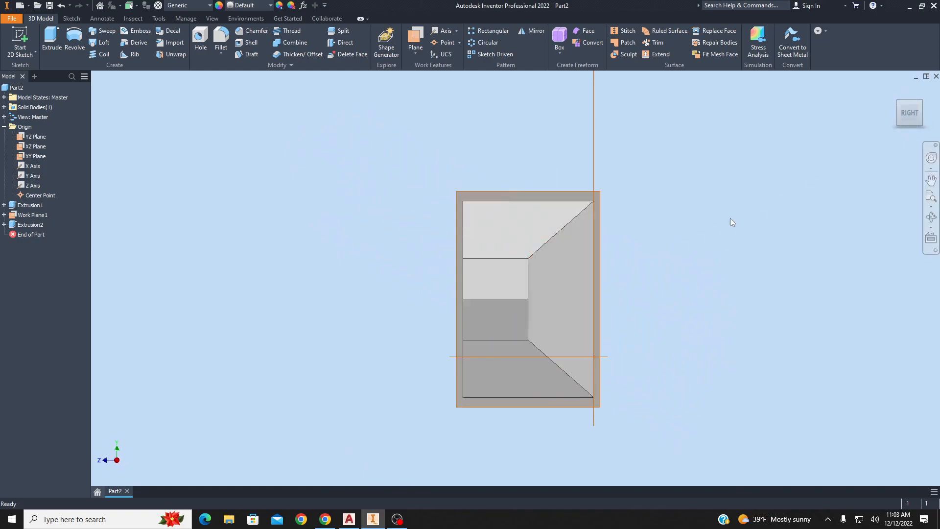
mouse_move(907, 116)
mouse_down()
mouse_move(889, 119)
mouse_move(911, 118)
mouse_up()
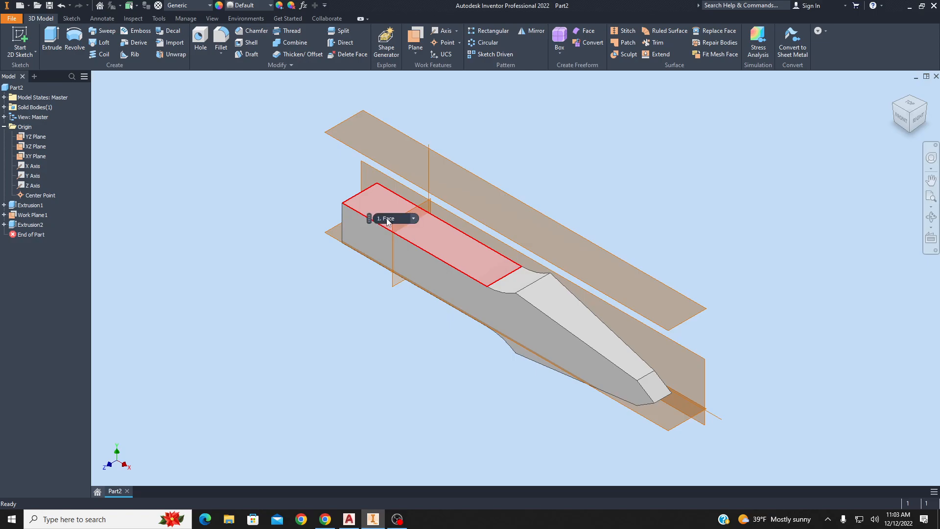
click(388, 222)
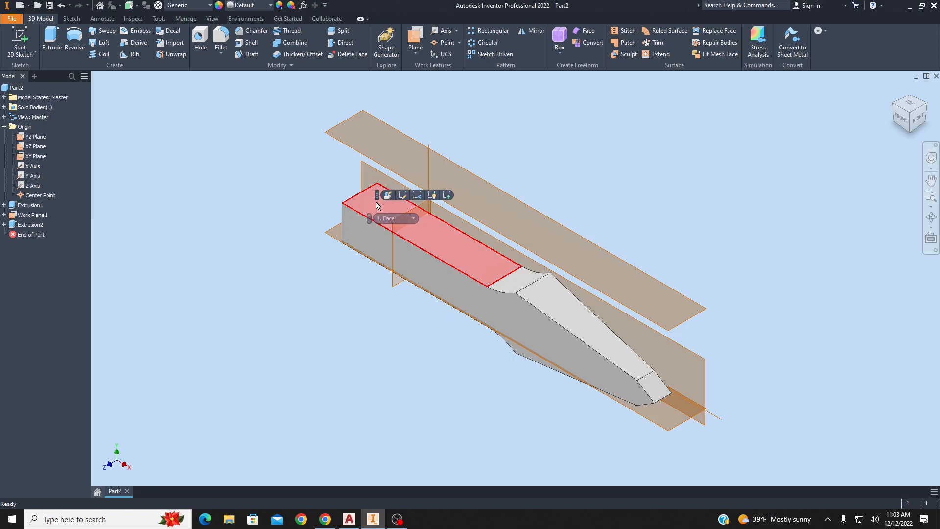
click(447, 195)
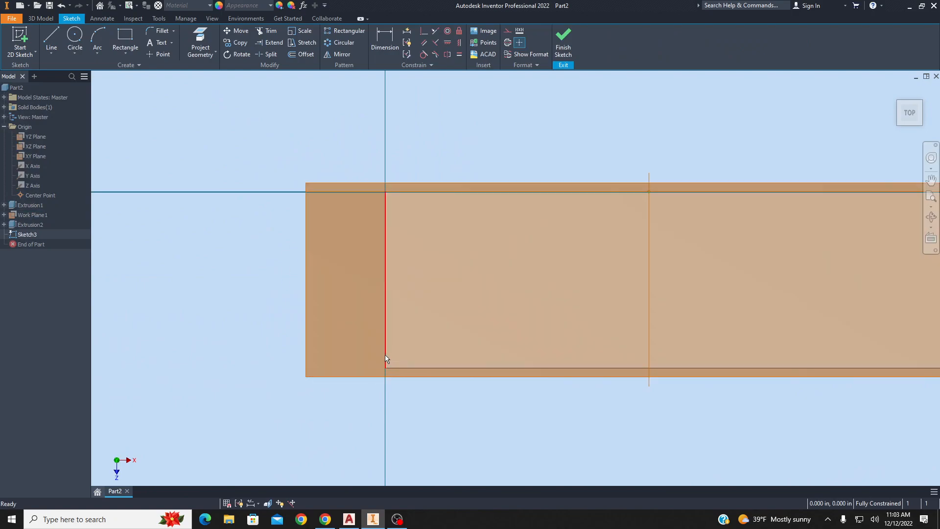
Draw a horizontal construction line outward from the midpoint of the shank's end edge.
scroll(349, 227, down, 3)
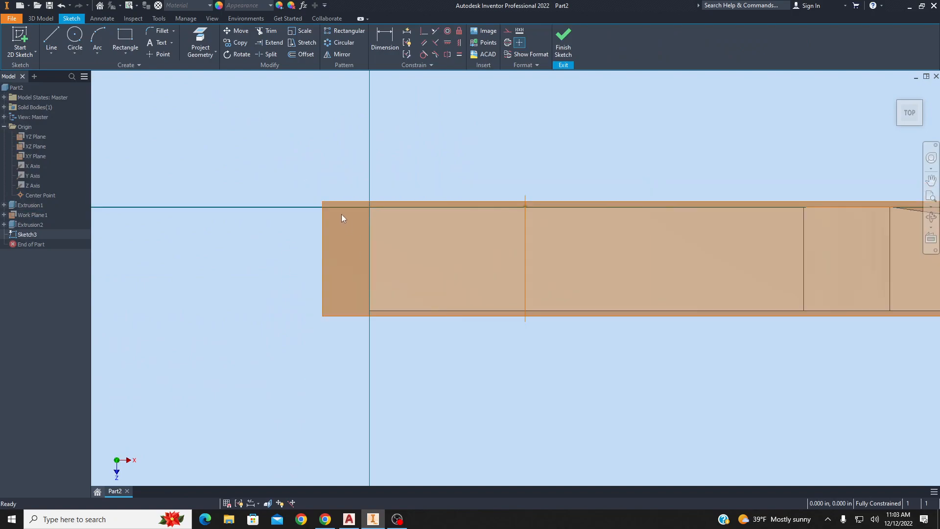
click(50, 40)
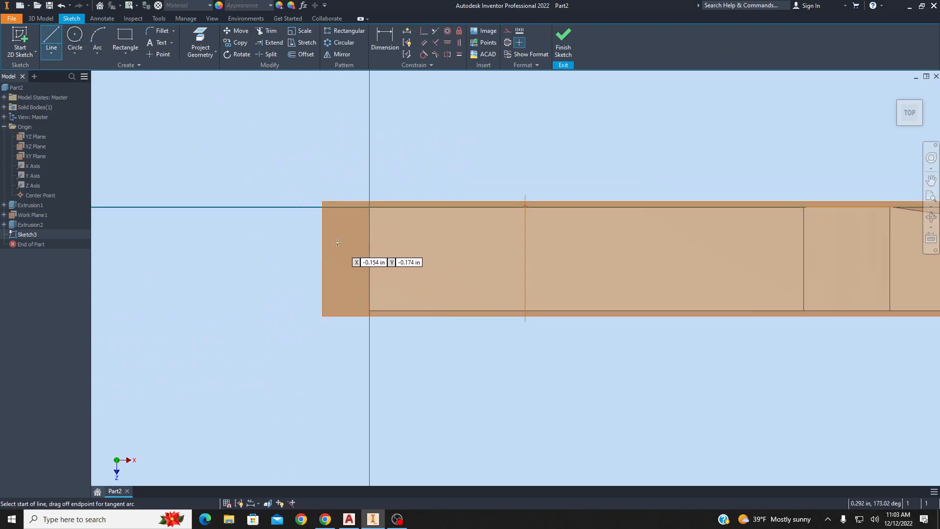
click(510, 32)
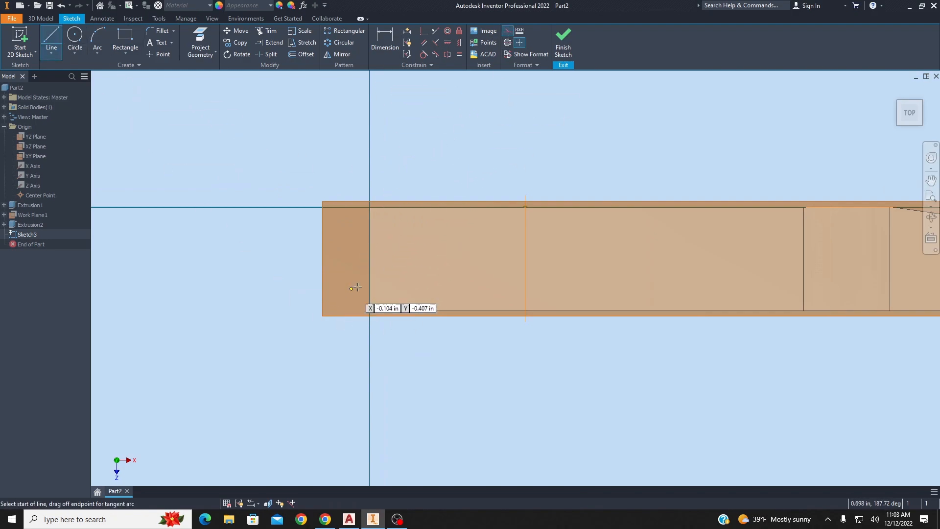
click(369, 259)
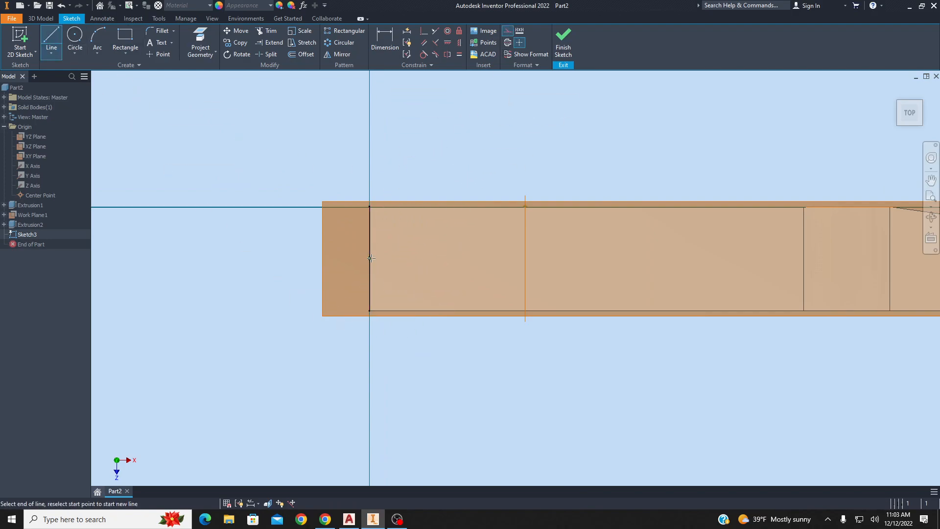
click(150, 259)
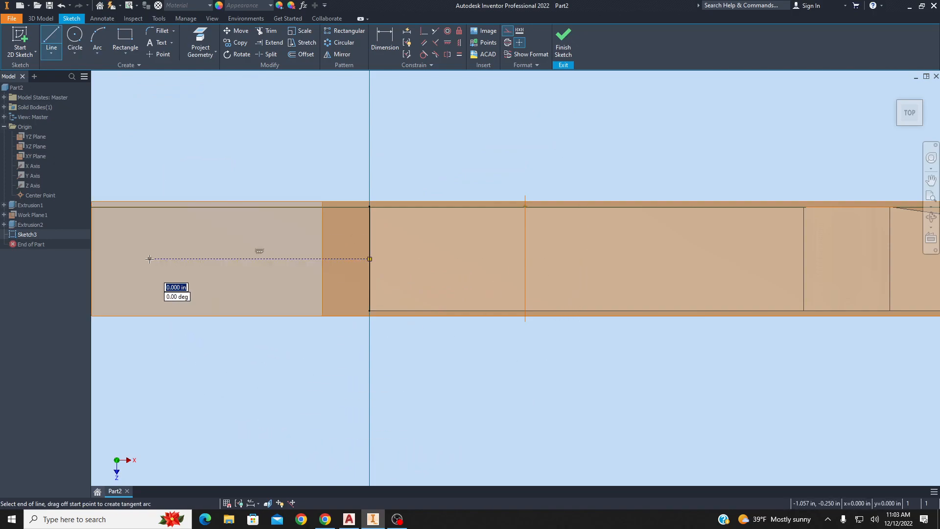
key(Escape)
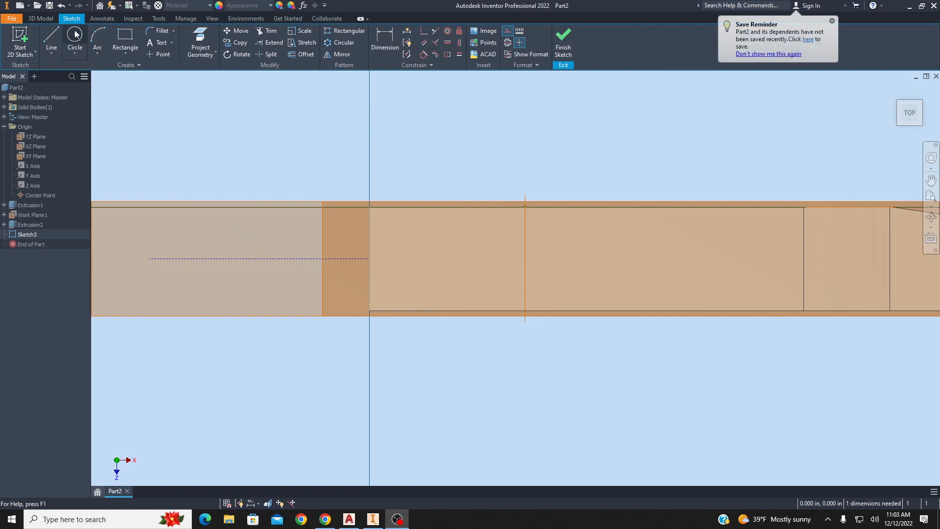
Draw a three-point arc between the end edge's two corners, bulging outward past the shank end.
click(97, 42)
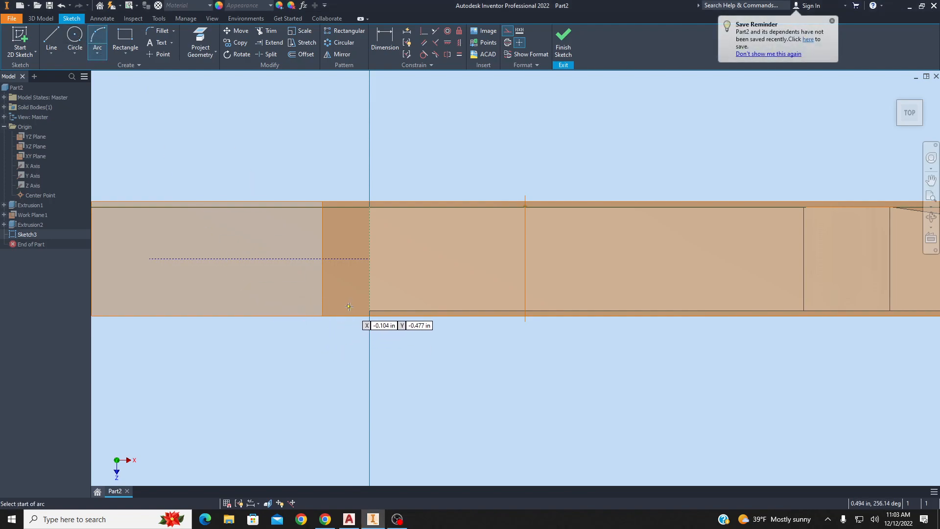
click(370, 310)
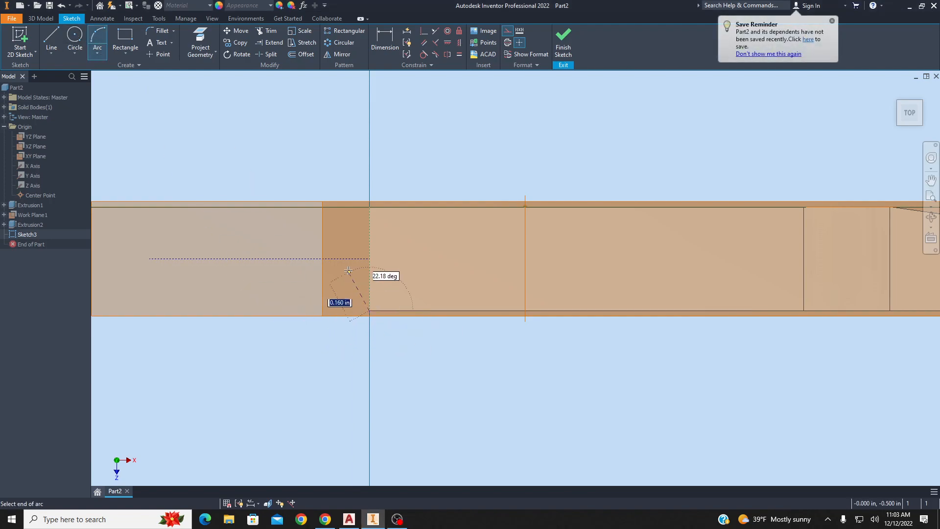
click(370, 207)
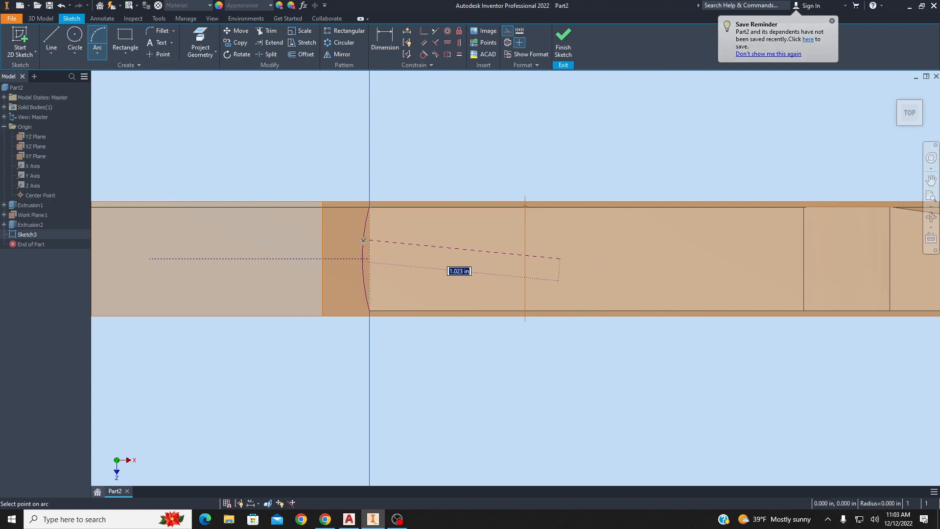
click(332, 259)
key(Escape)
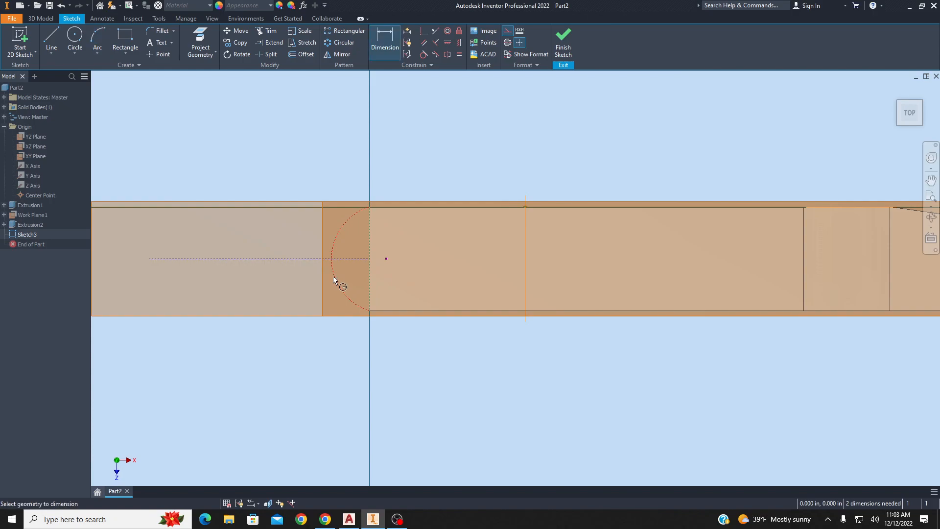
Convert the arc from construction to normal sketch geometry.
click(334, 277)
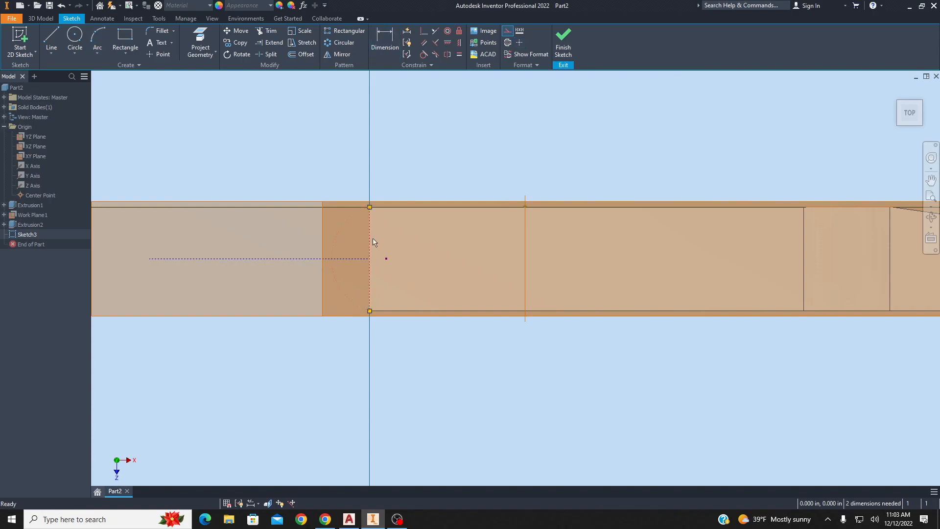
click(510, 34)
click(453, 190)
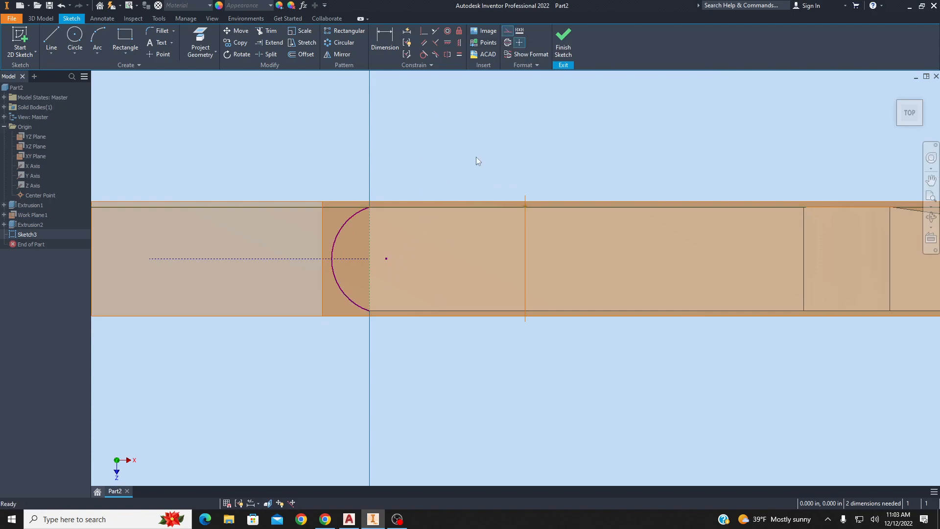
Dimension the arc's radius as 5/8 in (.625).
key(d)
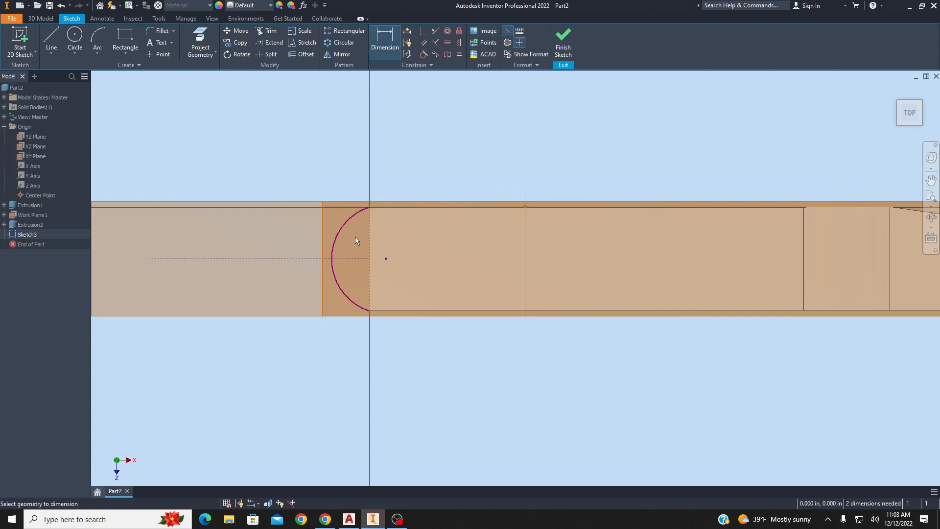
click(346, 222)
click(362, 249)
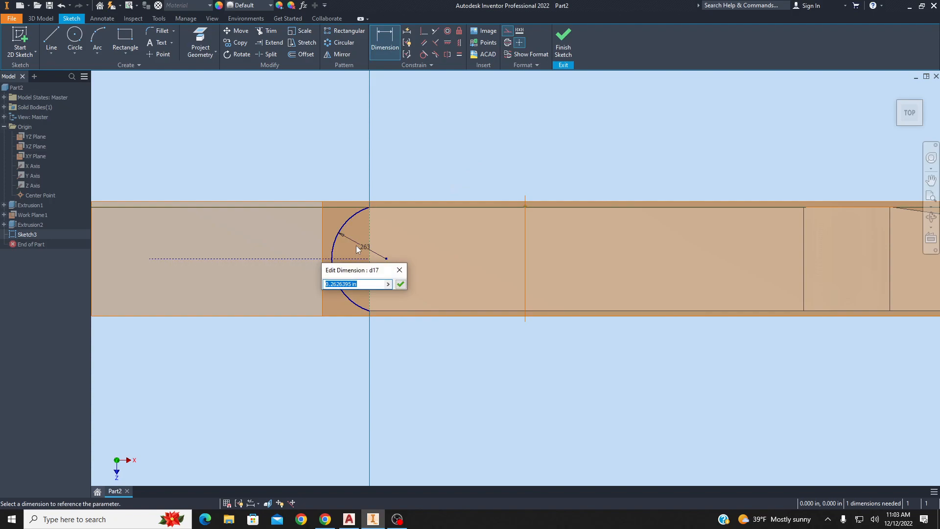
text(5/)
key(Return)
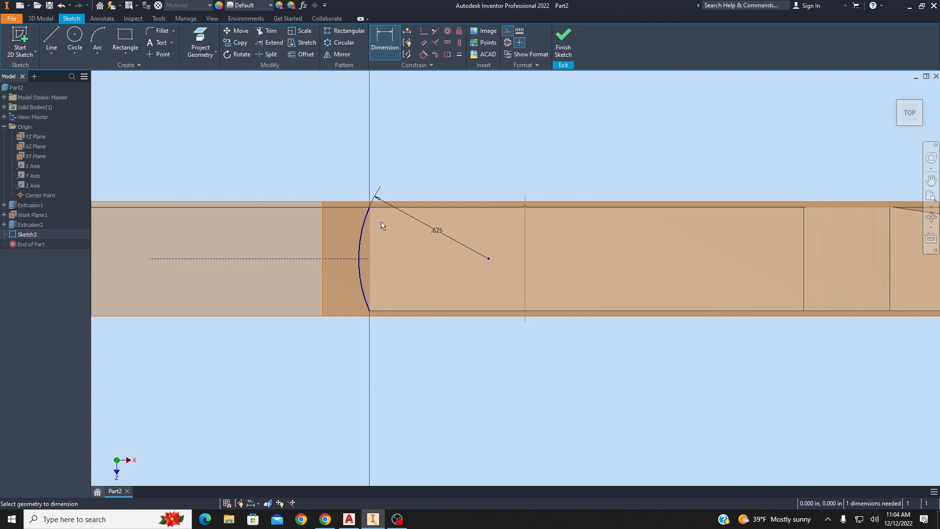
key(Escape)
Draw a line along the shank's end edge joining the arc's endpoints, then finish the sketch.
click(51, 40)
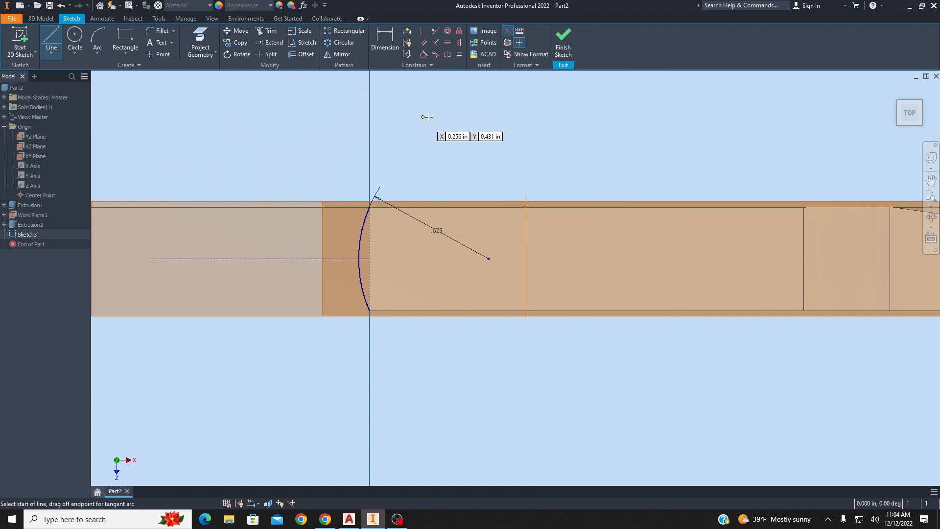
click(508, 31)
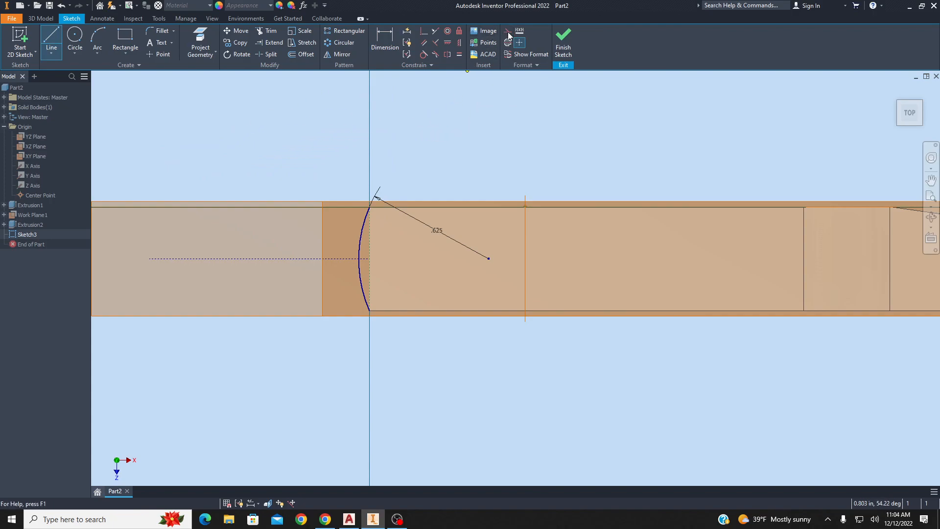
click(368, 309)
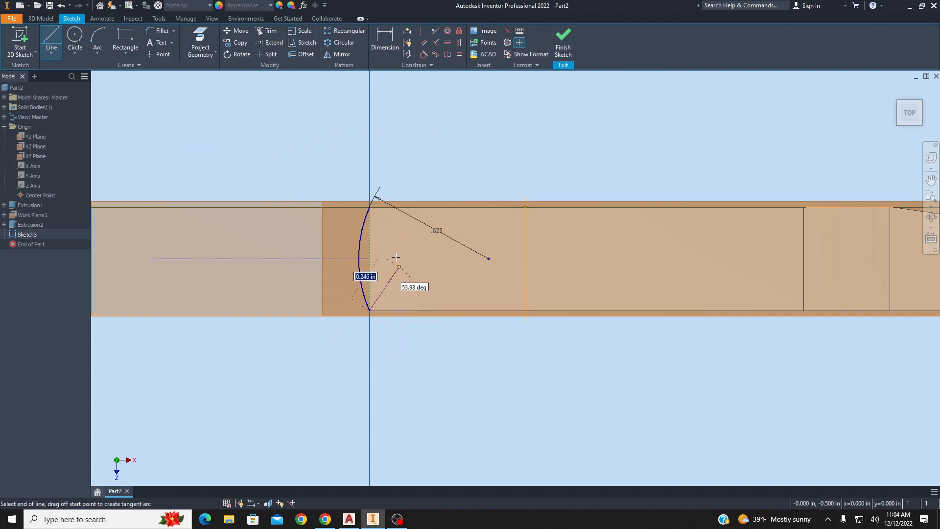
click(371, 207)
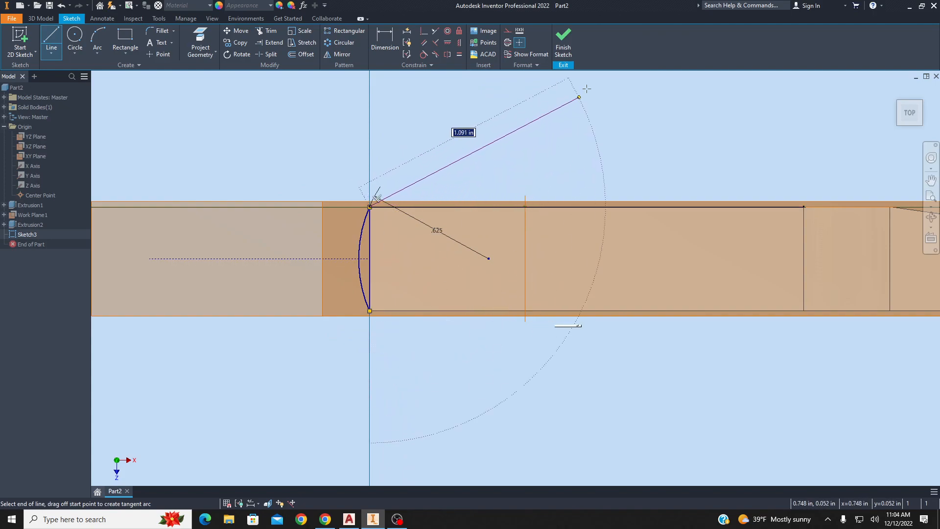
click(568, 43)
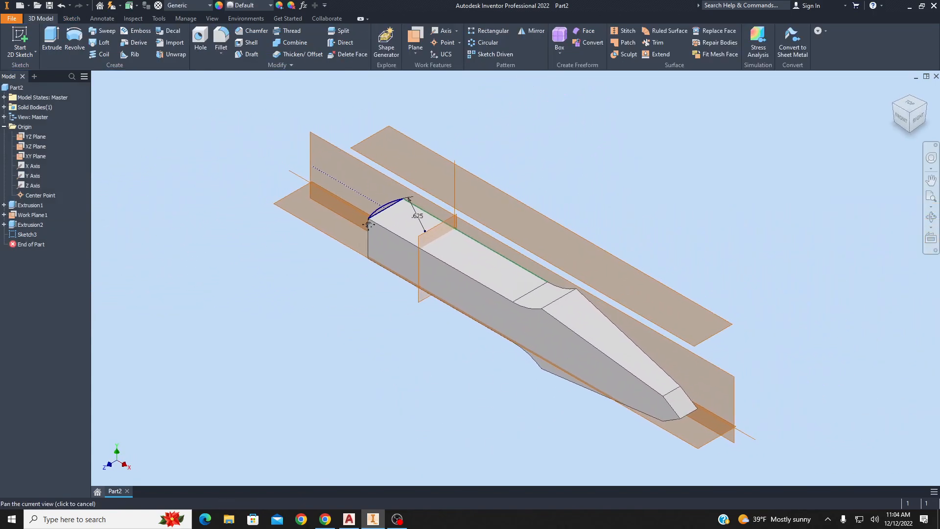
Extrude the arc sketch profile outward, flipping direction, up to the shank's end face to round the shank end.
middle_drag(367, 223, 397, 260)
scroll(397, 260, up, 5)
click(52, 42)
scroll(563, 219, down, 10)
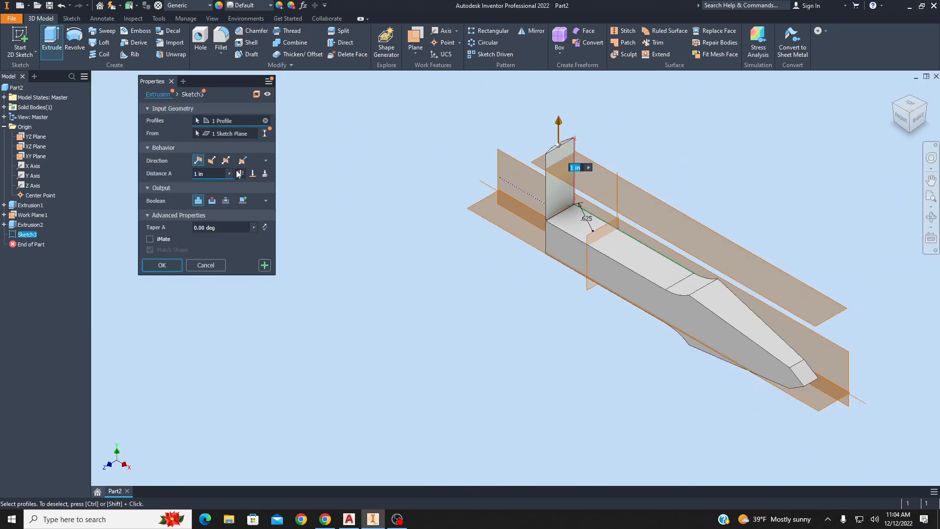
click(212, 160)
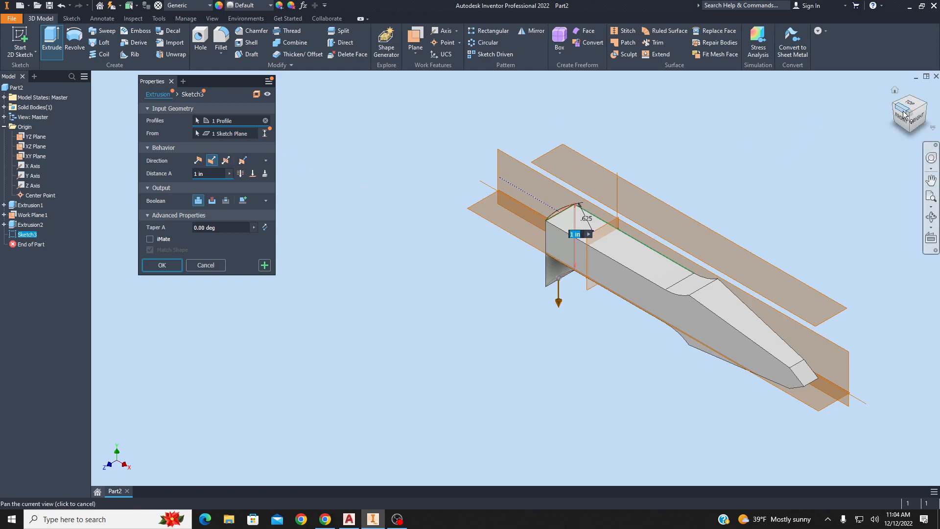
mouse_move(903, 123)
mouse_down()
mouse_move(912, 122)
mouse_move(908, 113)
mouse_up()
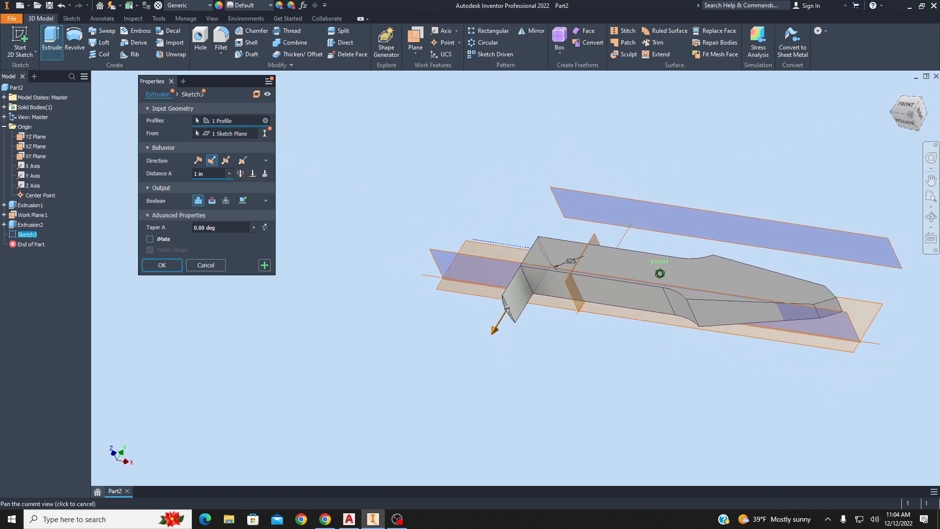
scroll(541, 264, up, 5)
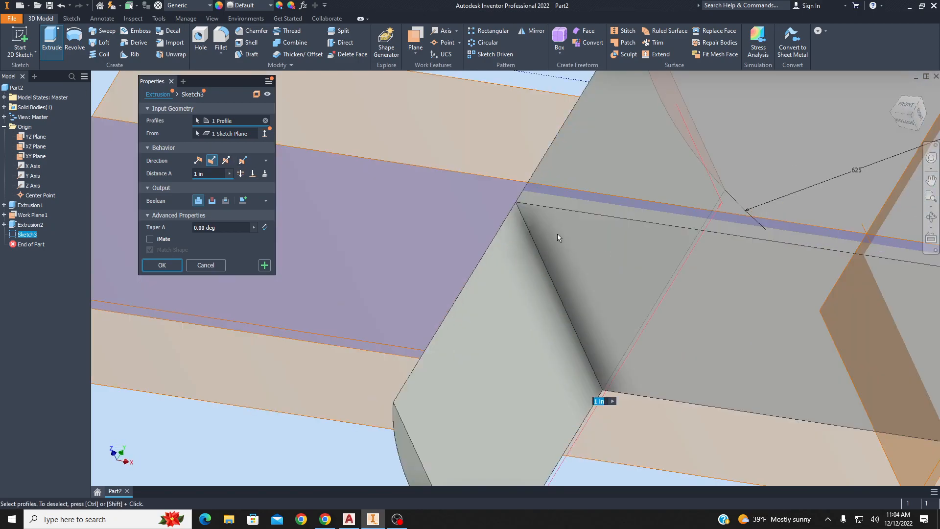
scroll(557, 234, down, 2)
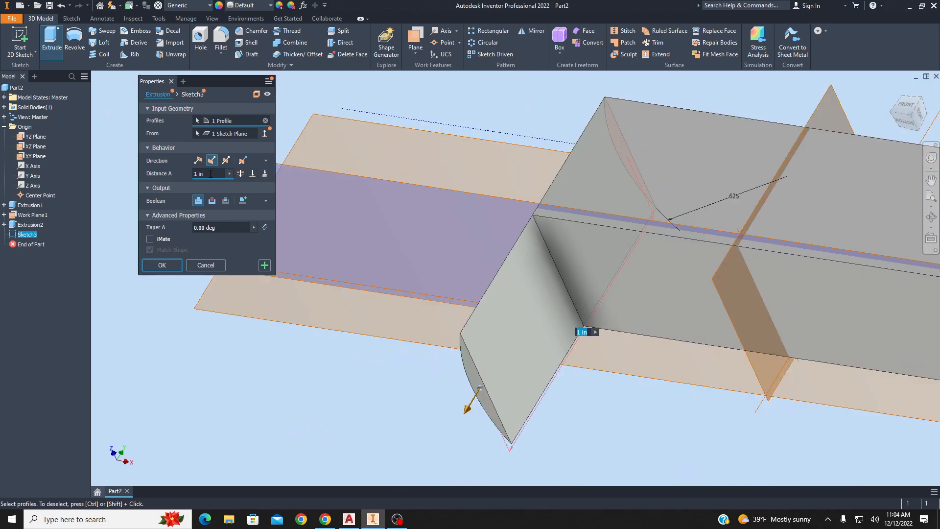
click(253, 174)
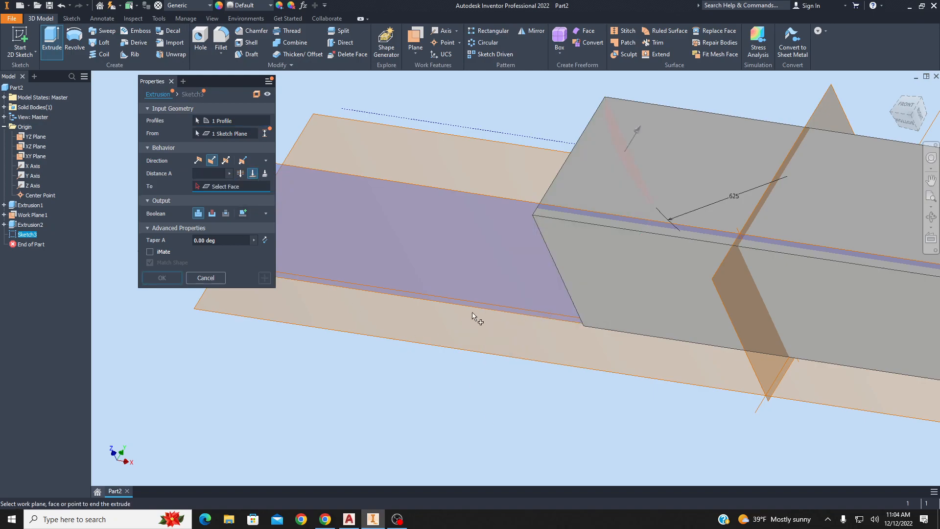
click(599, 264)
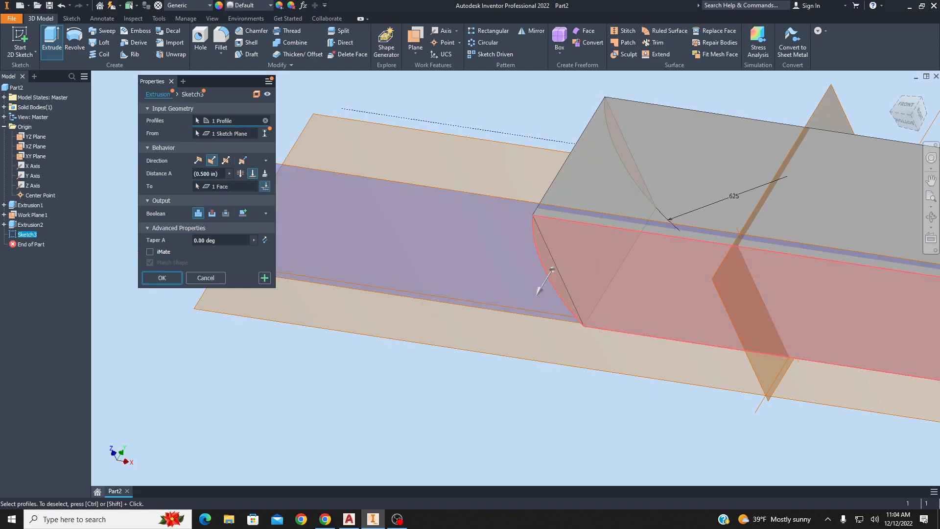
click(169, 278)
Hide the origin planes and the work plane in the model.
drag(909, 112, 914, 141)
scroll(556, 218, up, 2)
middle_drag(557, 216, 533, 245)
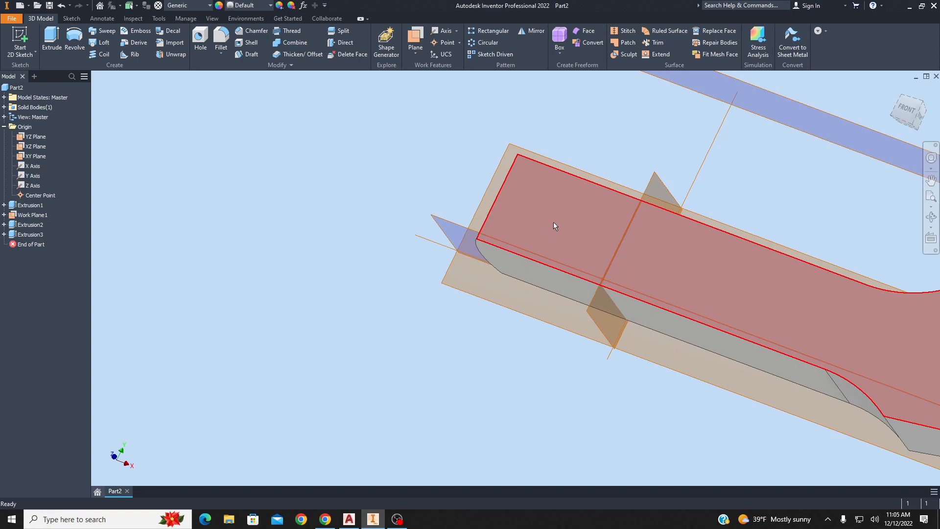
key(F6)
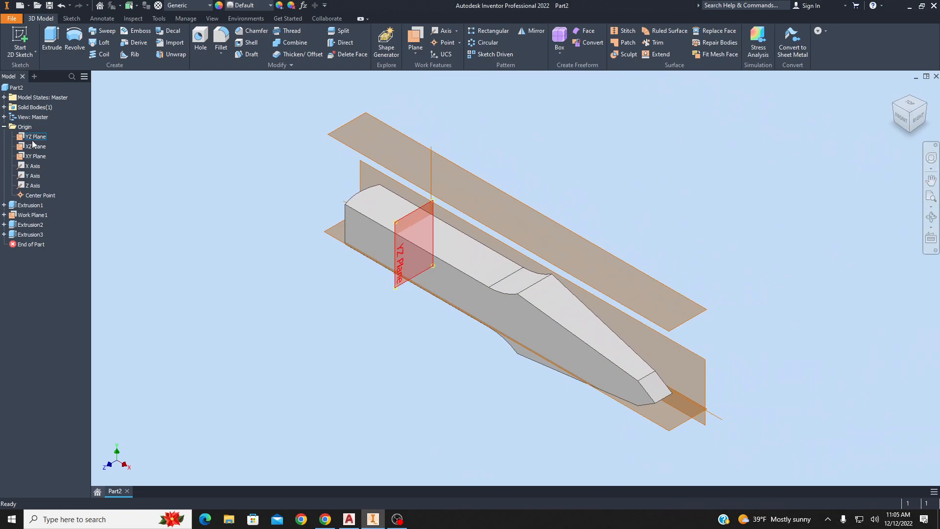
click(34, 138)
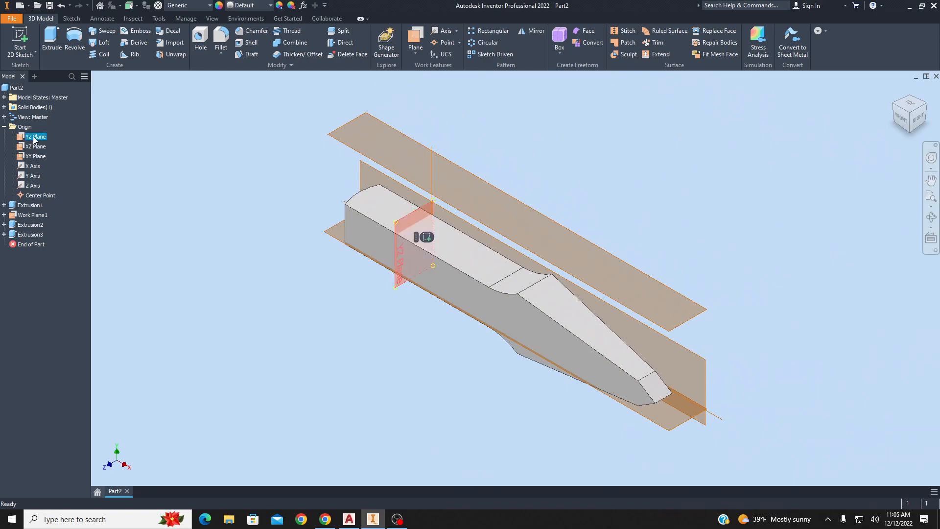
shift+click(43, 201)
right_click(43, 199)
click(74, 249)
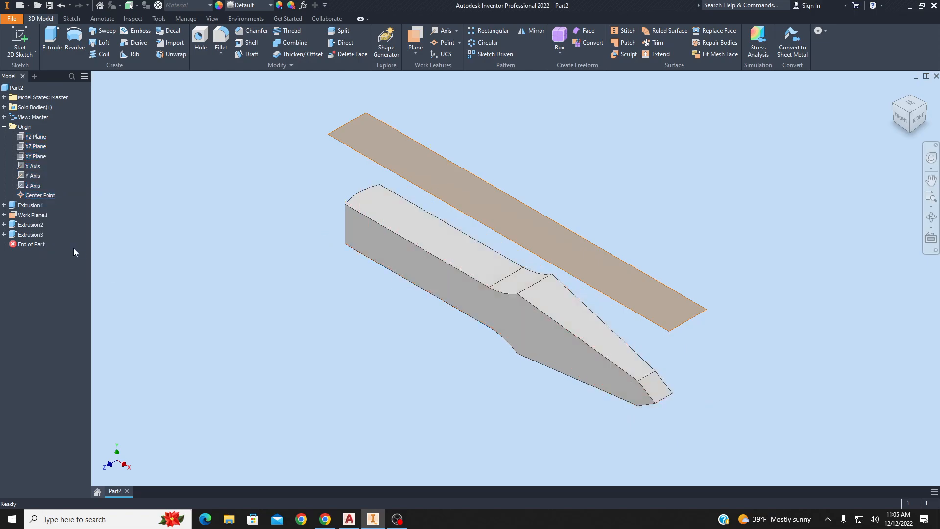
right_click(38, 217)
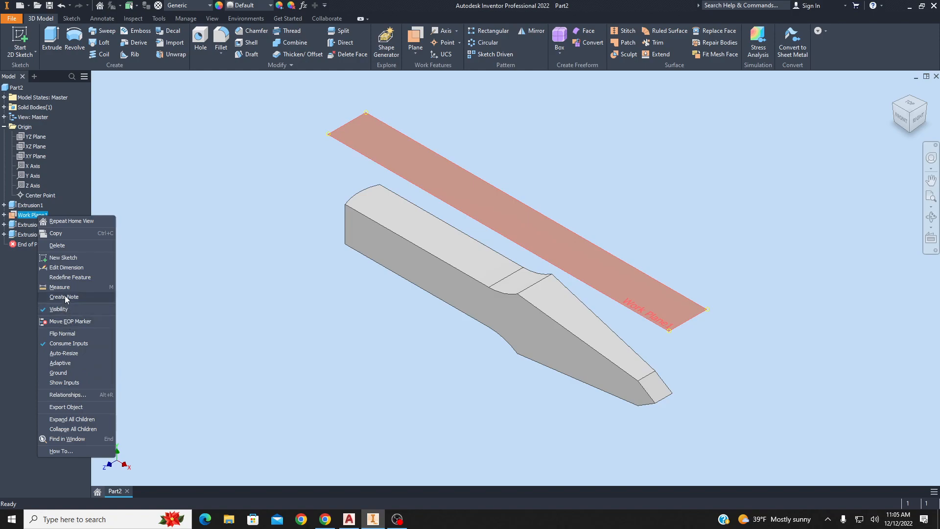
click(67, 310)
Inspect the finished chisel from the front, top and home views.
drag(904, 101, 931, 99)
click(918, 104)
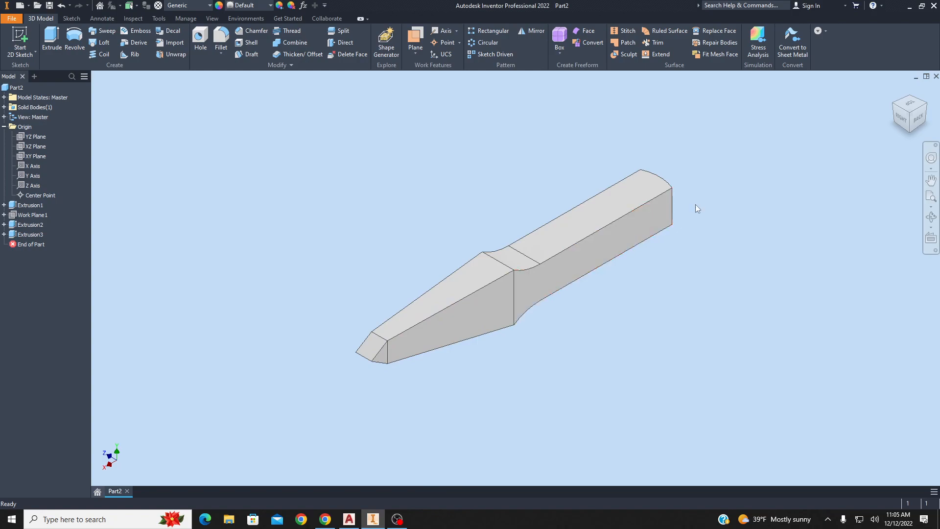
click(918, 103)
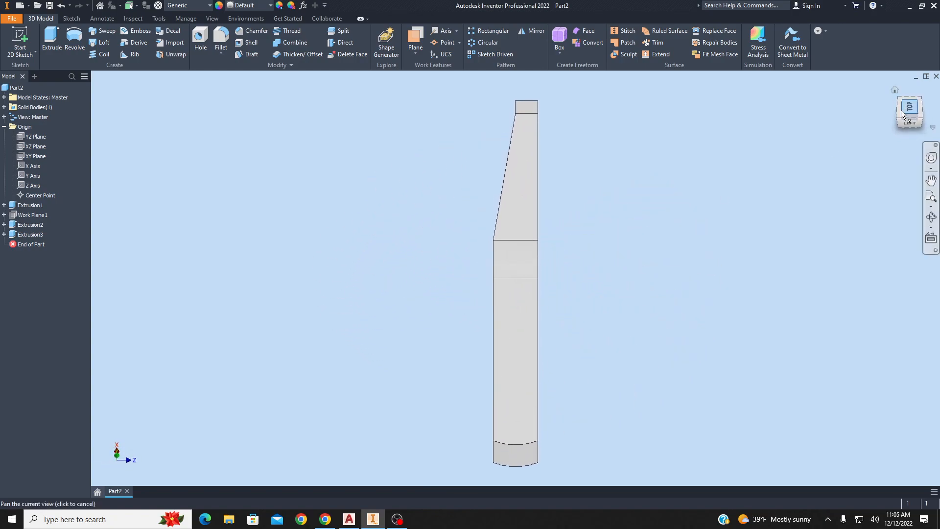
click(935, 99)
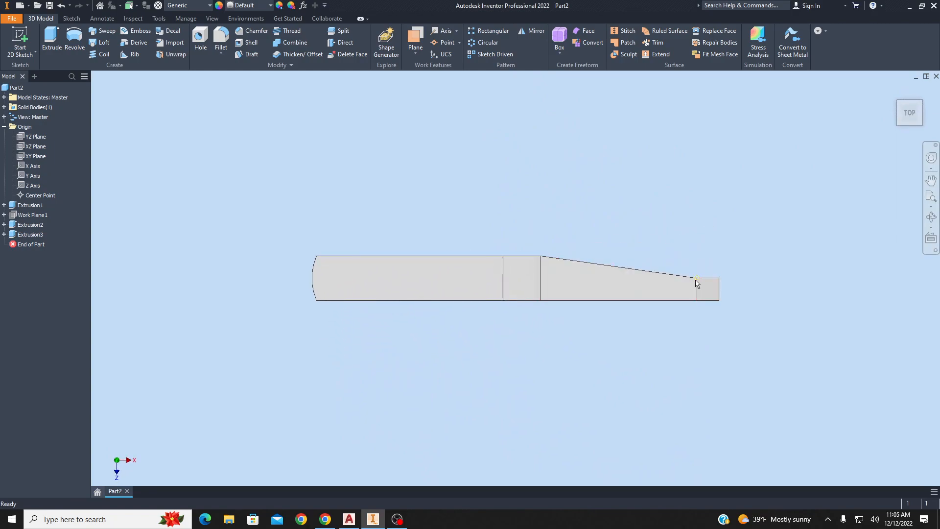
key(F6)
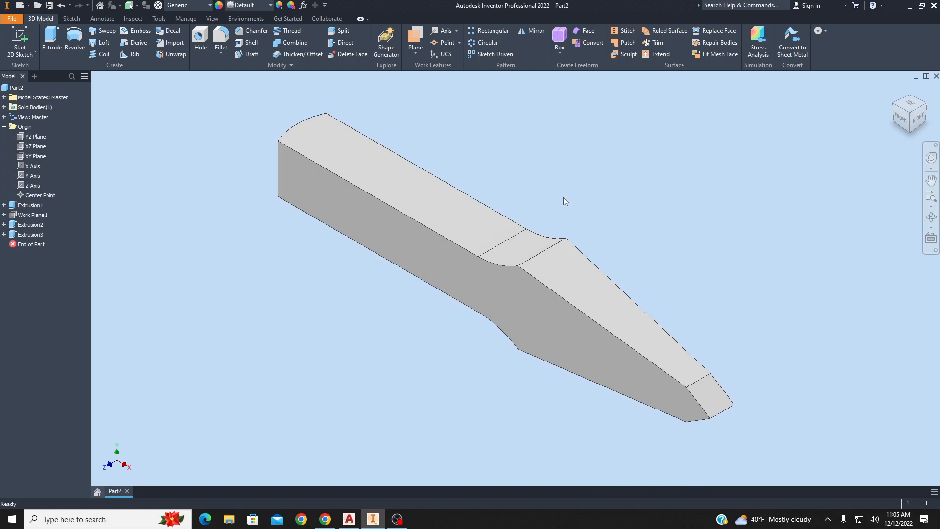